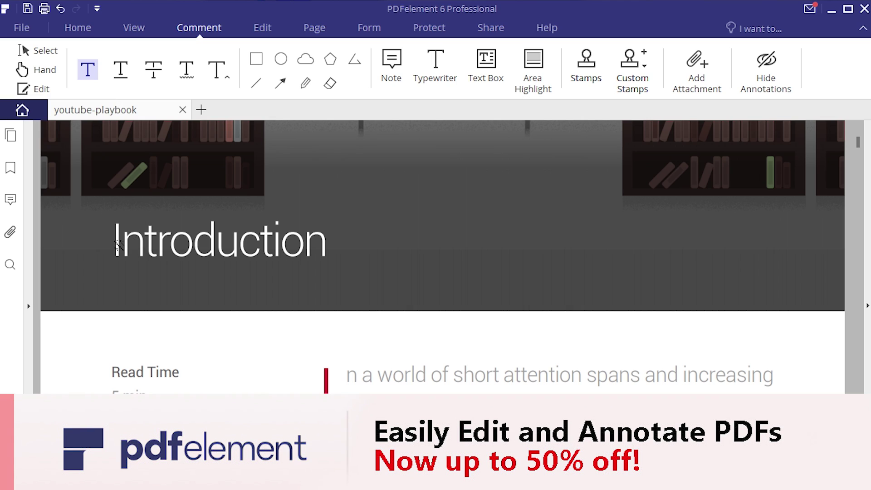
Highlight the "Introduction" heading and underline "n a world of short attention spans" in the opening paragraph.
drag(116, 245, 319, 253)
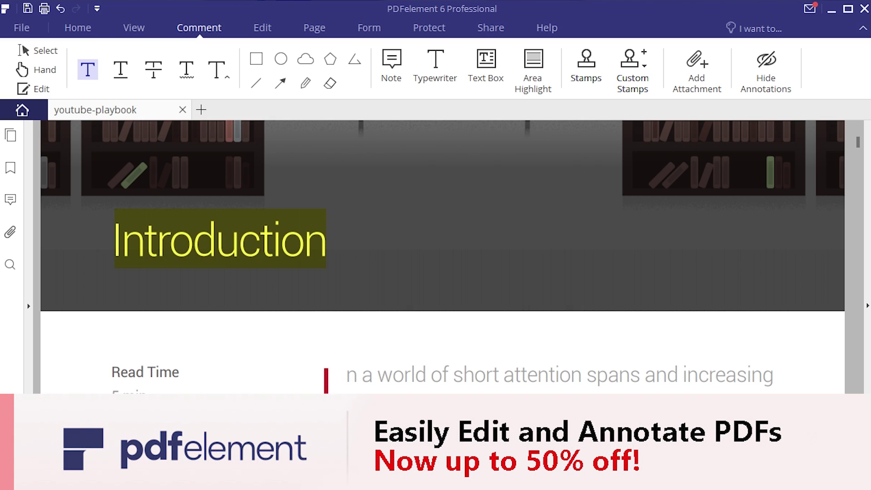
scroll(359, 338, down, 2)
drag(348, 294, 635, 300)
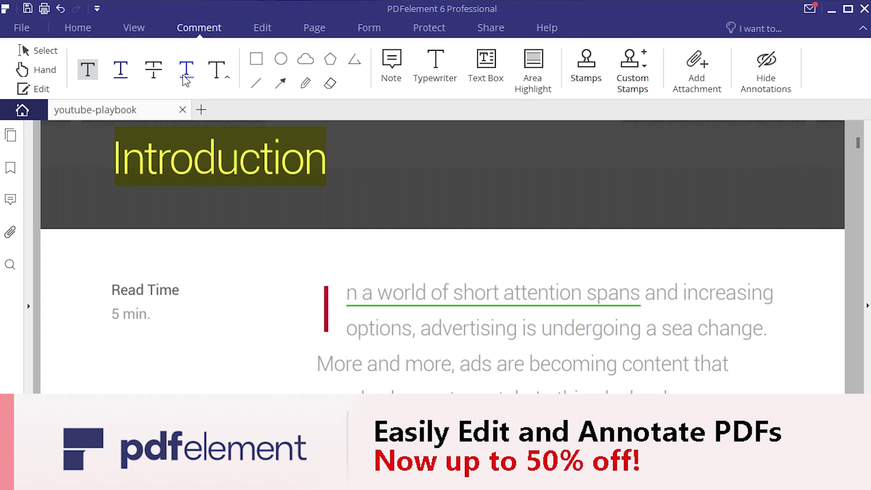
Strike through "advertising is undergoing a sea" in the second line of the opening paragraph.
click(154, 70)
drag(421, 330, 694, 334)
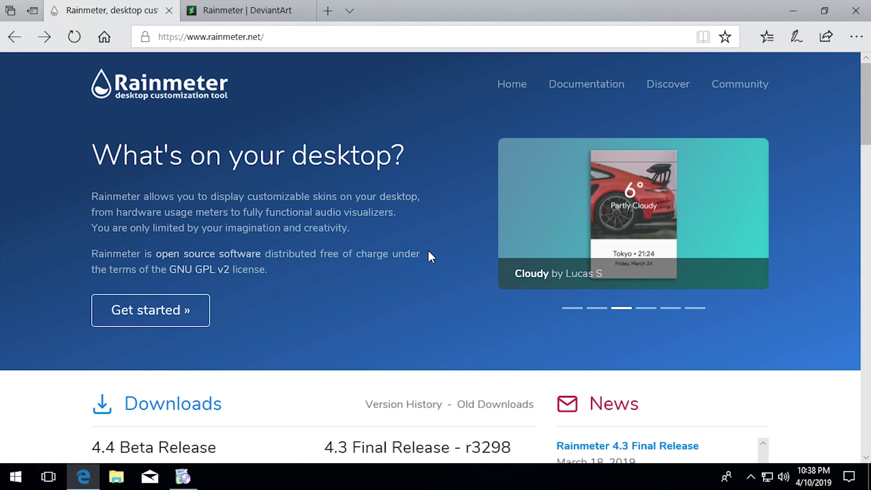
Install Rainmeter with the standard installation, allow the installer to make changes, and finish setup with Run Rainmeter enabled.
scroll(440, 261, down, 5)
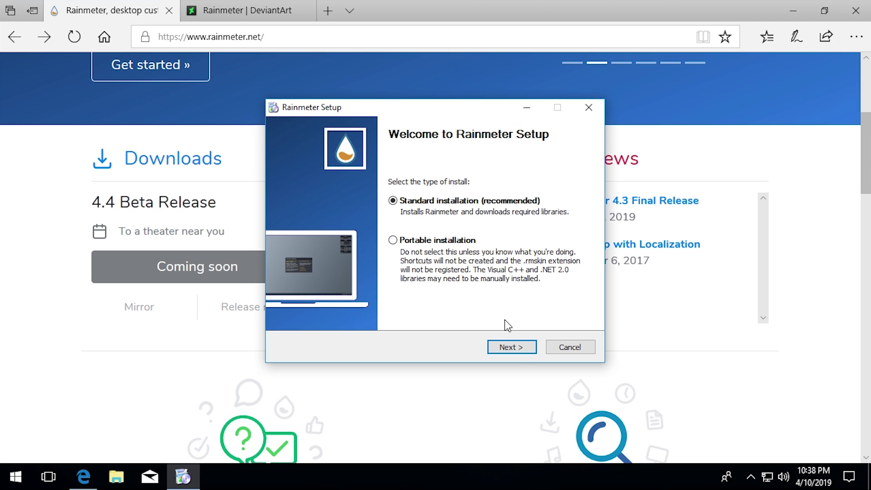
click(508, 347)
click(507, 347)
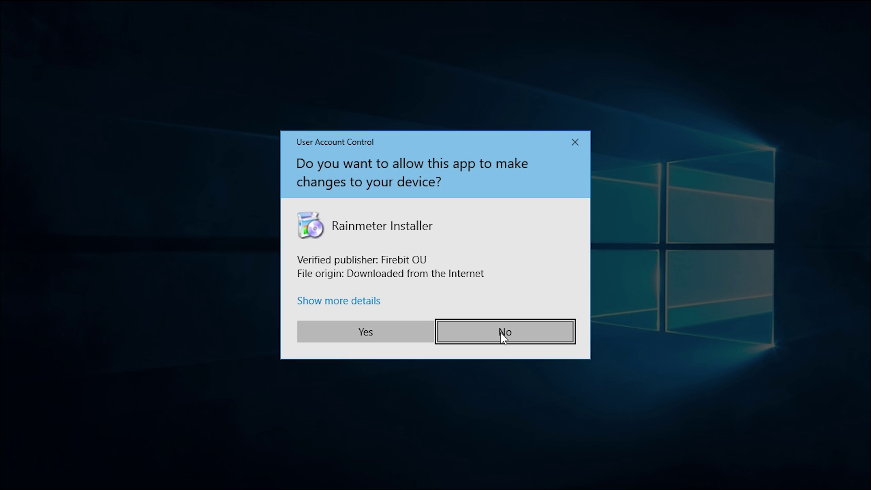
click(388, 330)
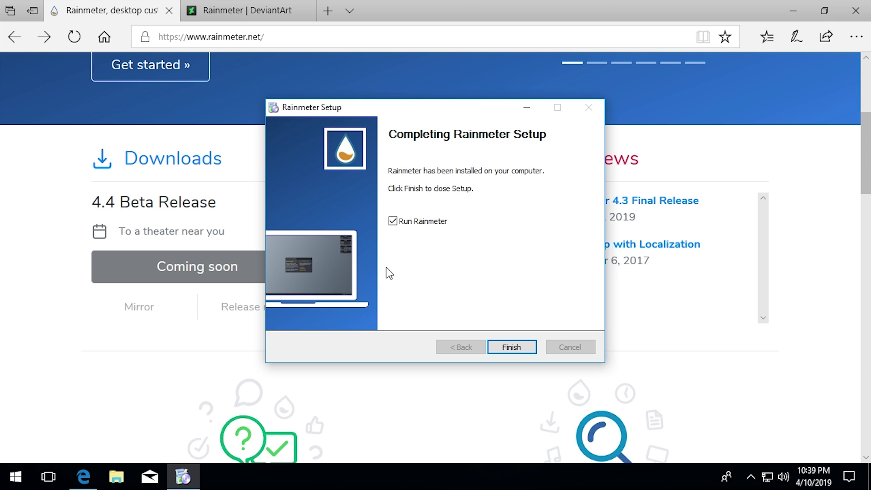
click(510, 347)
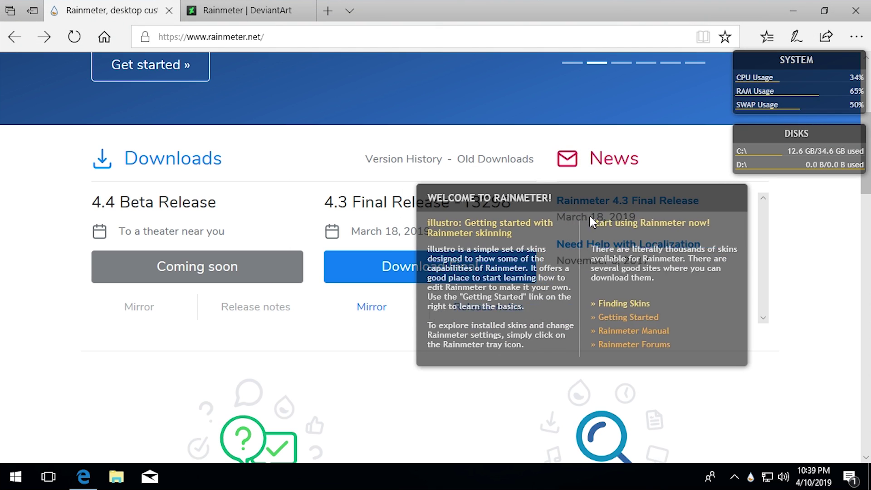
Move the Welcome to Rainmeter skin down towards the lower right of the desktop and dismiss the Rainmeter notification.
drag(591, 221, 687, 284)
click(814, 242)
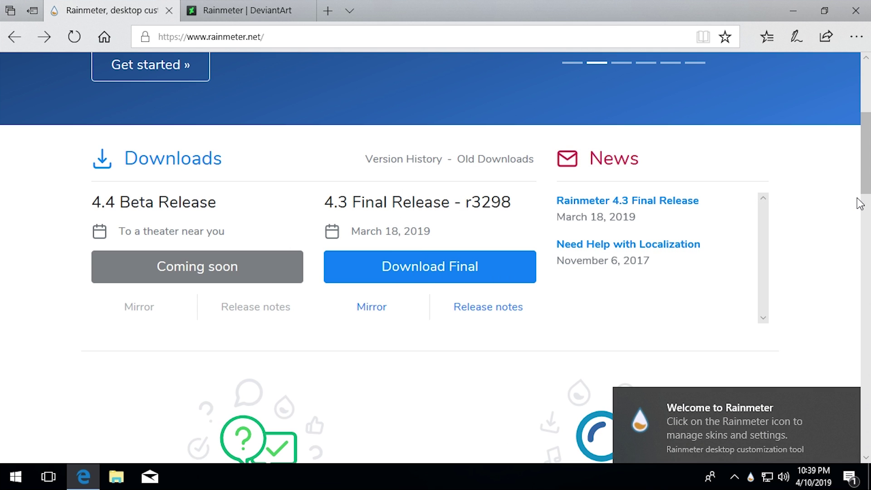
scroll(860, 204, down, 3)
click(848, 389)
Browse the Community Showcase of creative desktops on the Rainmeter home page.
scroll(848, 389, down, 8)
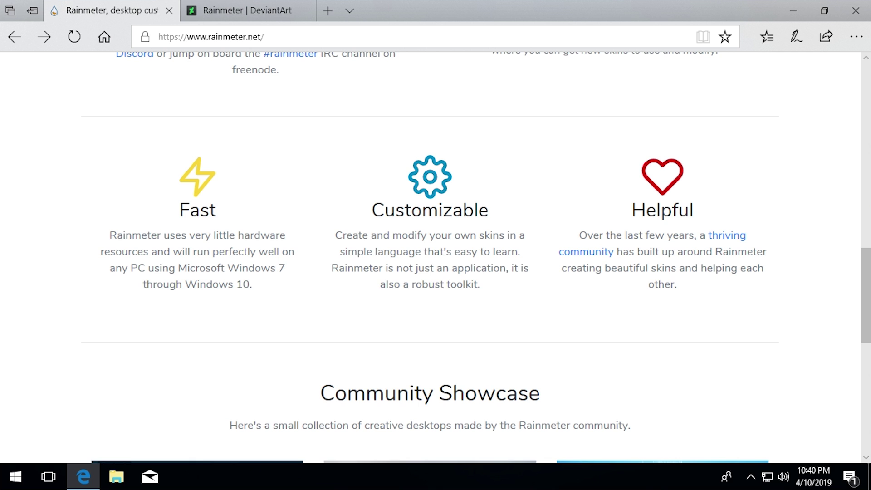
scroll(444, 323, down, 7)
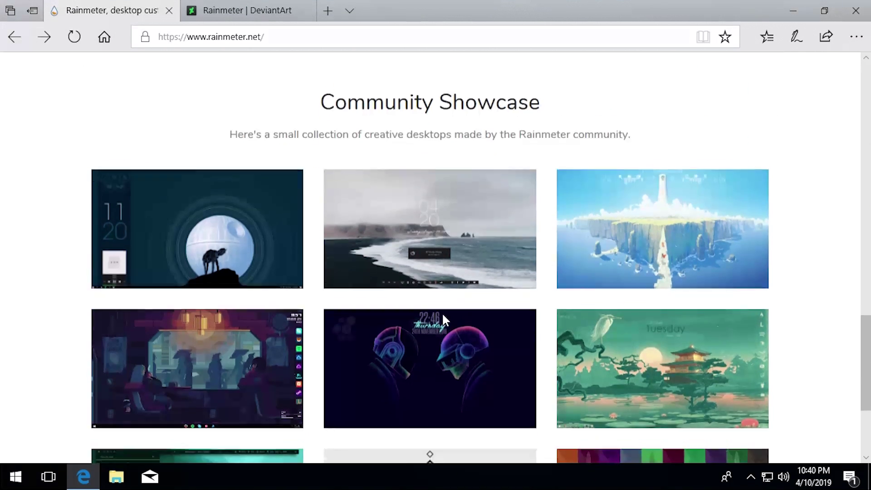
scroll(352, 305, up, 4)
scroll(368, 215, down, 4)
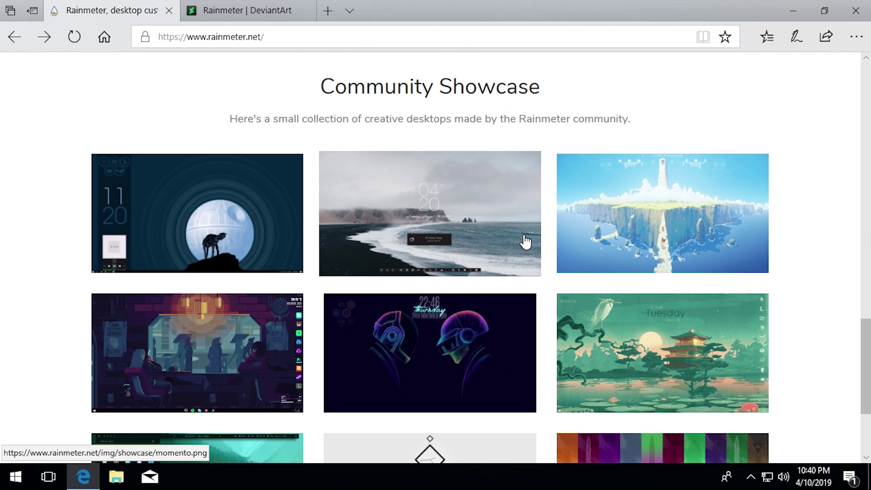
scroll(350, 288, down, 4)
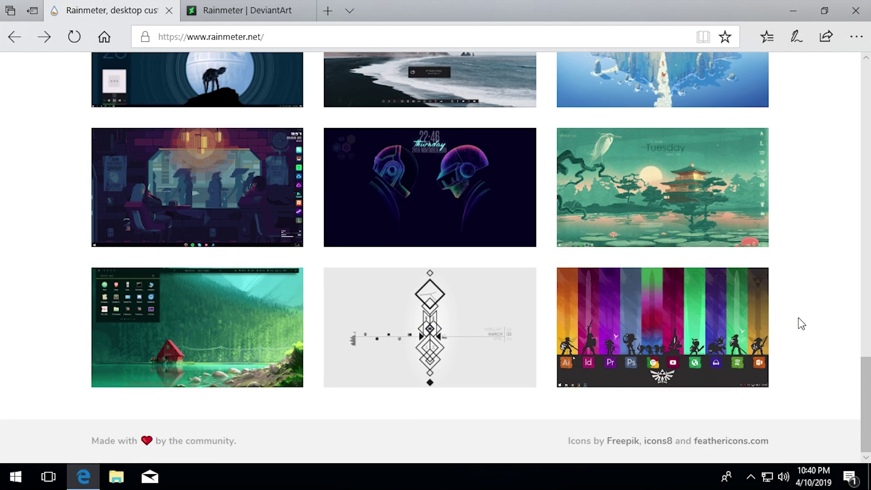
scroll(801, 323, up, 3)
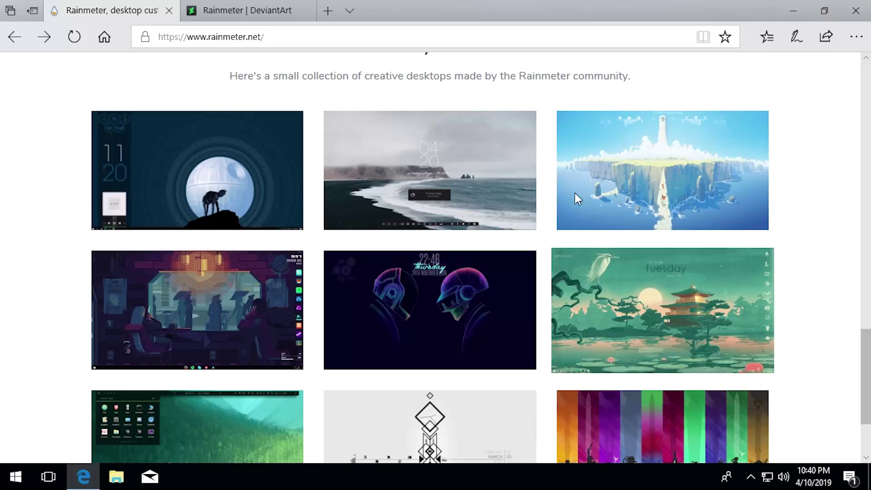
View the showcase desktops enlarged in the gallery, starting with Momento, and close the gallery.
click(451, 190)
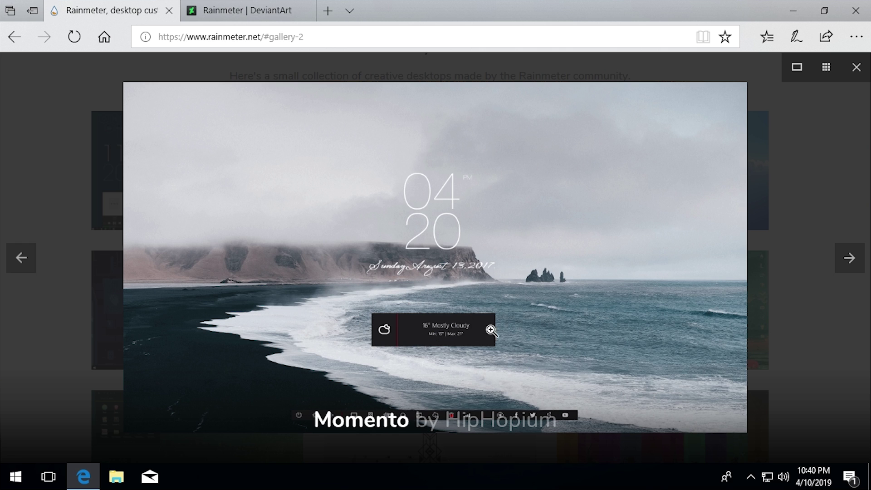
click(841, 270)
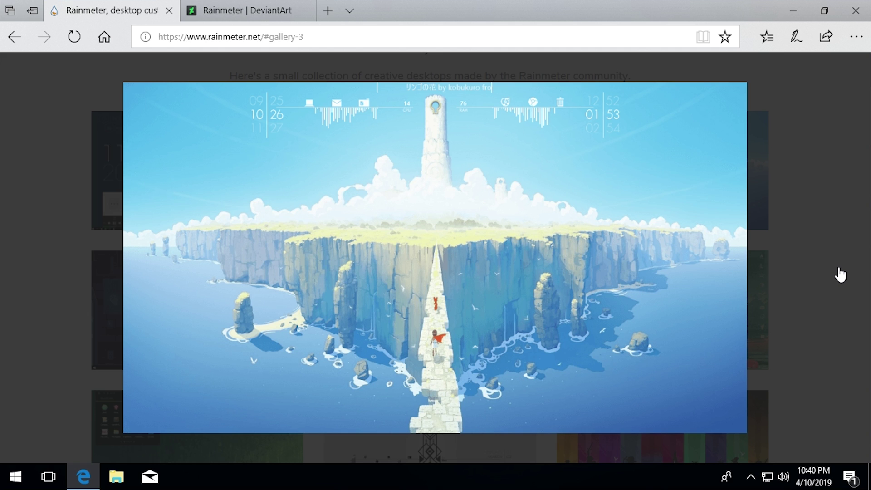
click(840, 274)
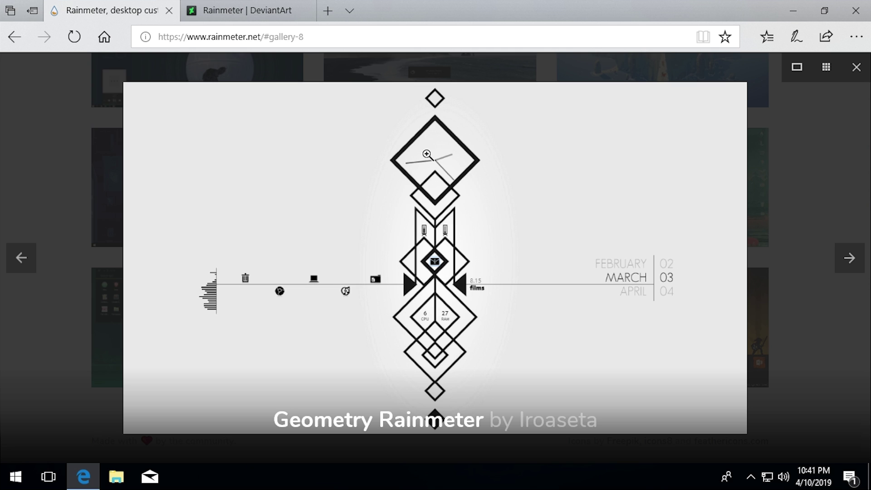
click(856, 67)
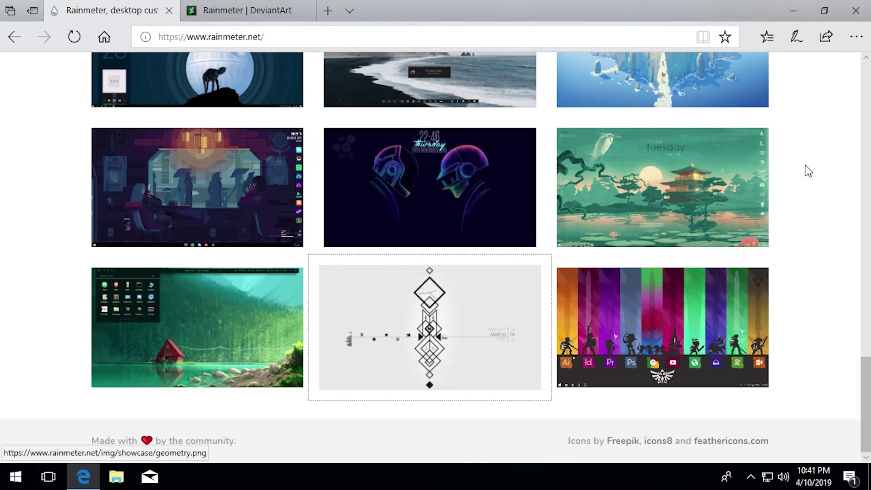
Open the Getting Started guide from the Rainmeter home page and read its sections on skins, required technical skill and Rainmeter's limits.
scroll(808, 171, up, 15)
scroll(805, 167, up, 5)
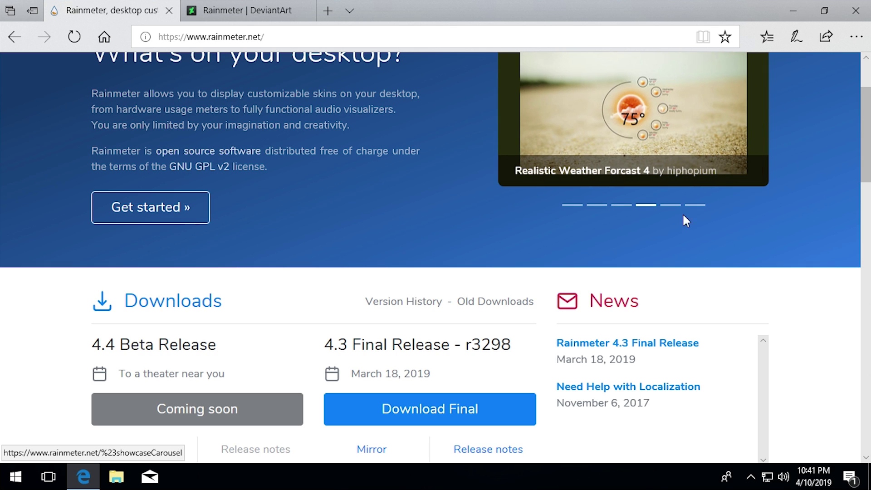
scroll(564, 284, down, 3)
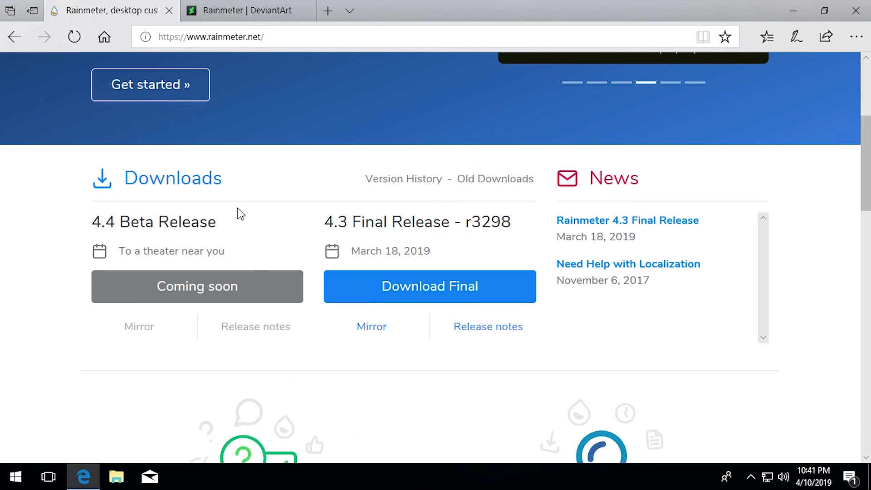
scroll(290, 270, up, 3)
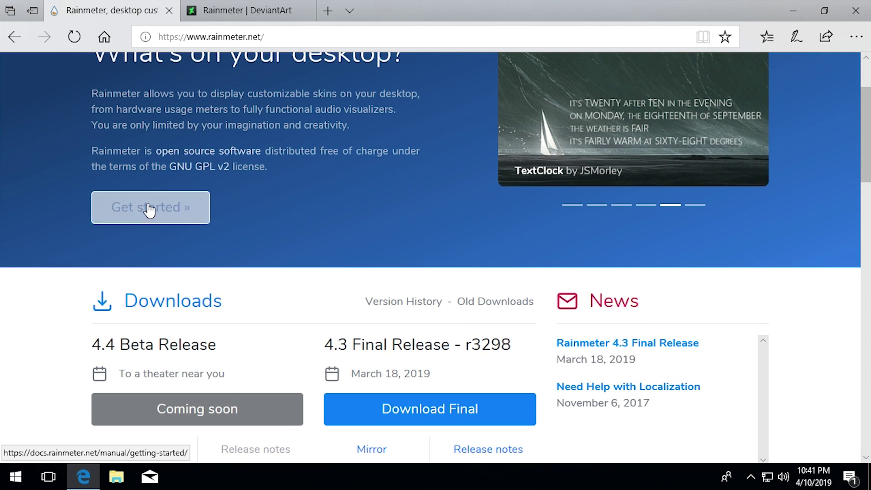
click(148, 208)
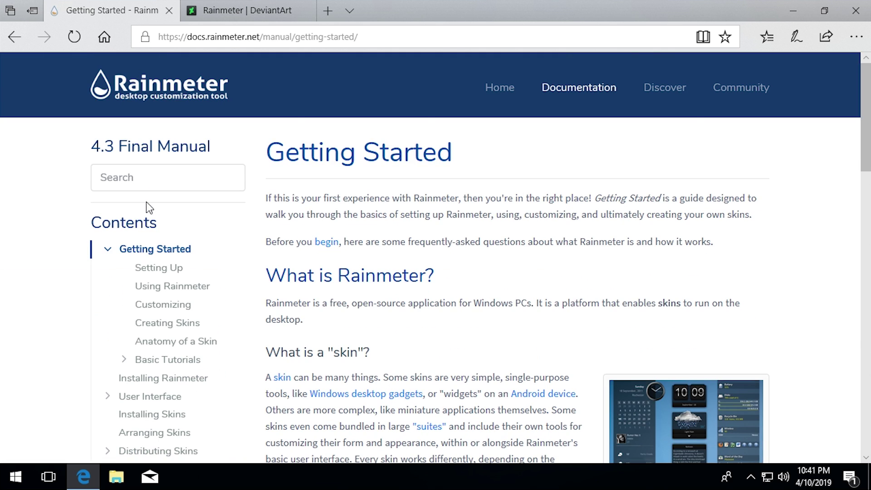
scroll(148, 209, down, 6)
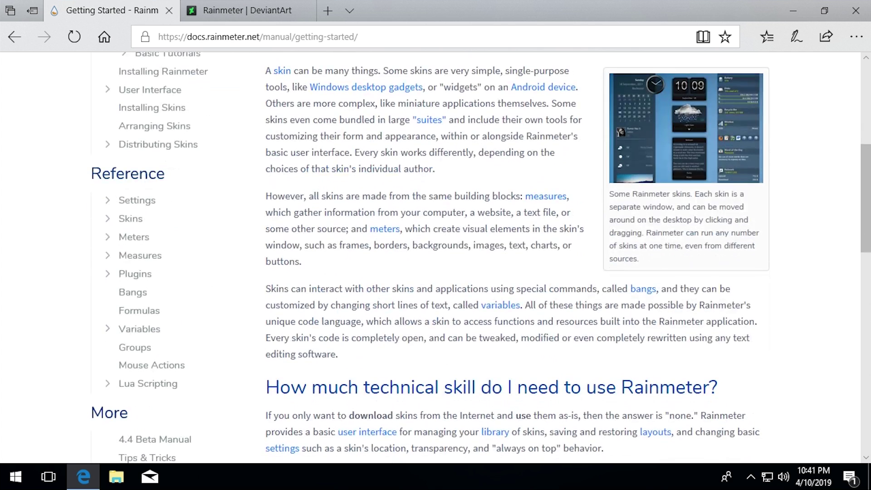
scroll(364, 225, down, 13)
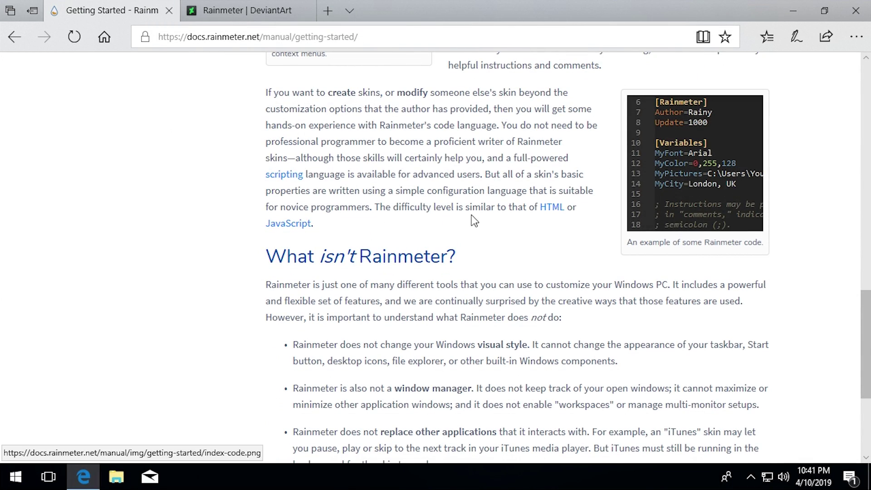
scroll(472, 220, down, 4)
scroll(483, 231, up, 20)
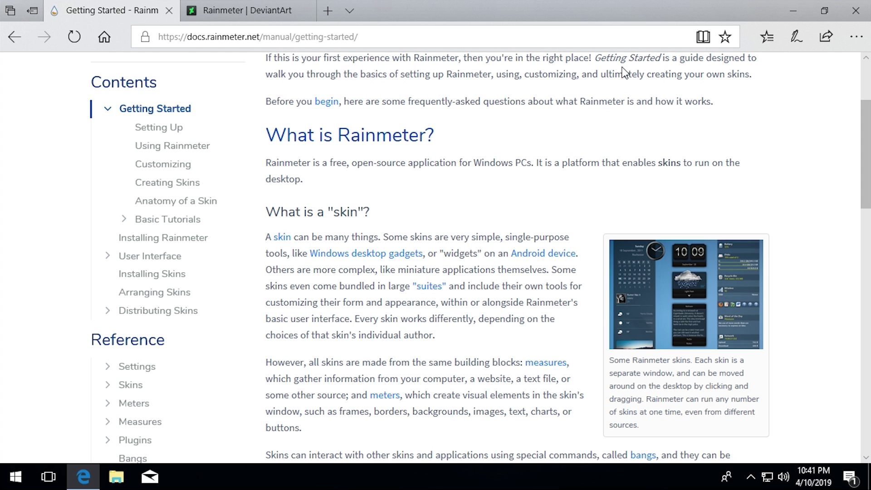
Minimize the browser and move the Welcome to Rainmeter skin to the upper left of the desktop.
click(792, 9)
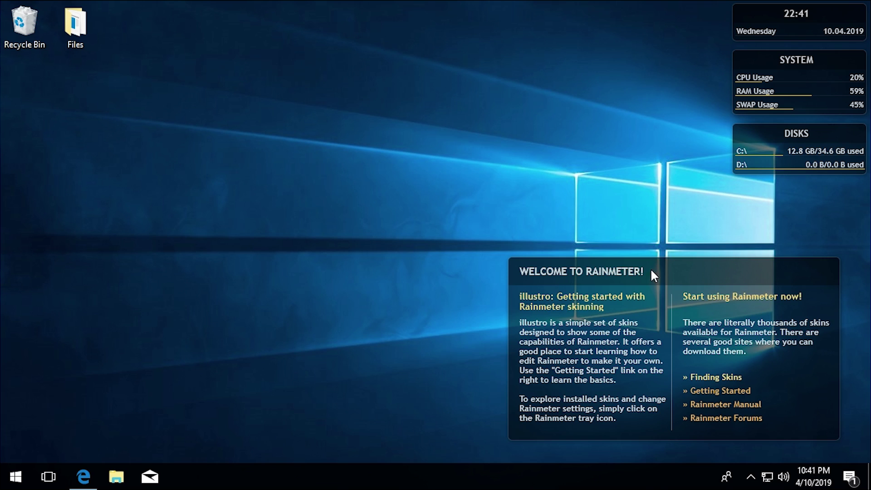
drag(650, 268, 415, 154)
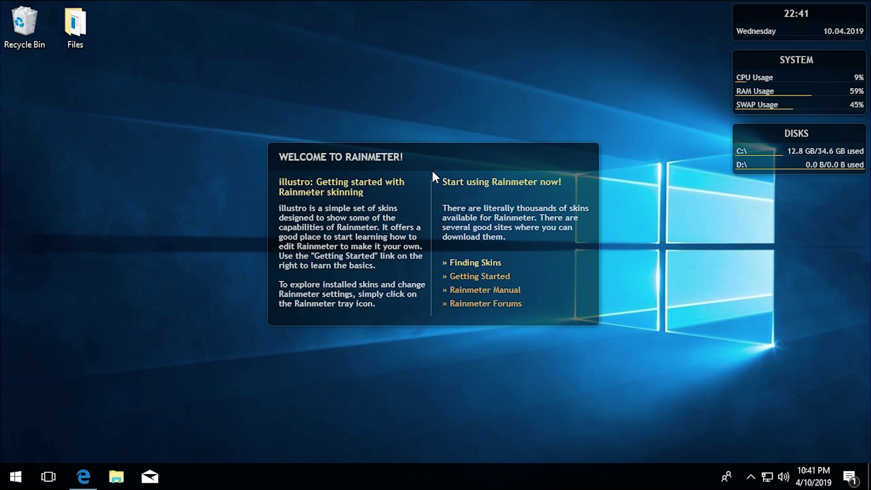
drag(437, 159, 257, 110)
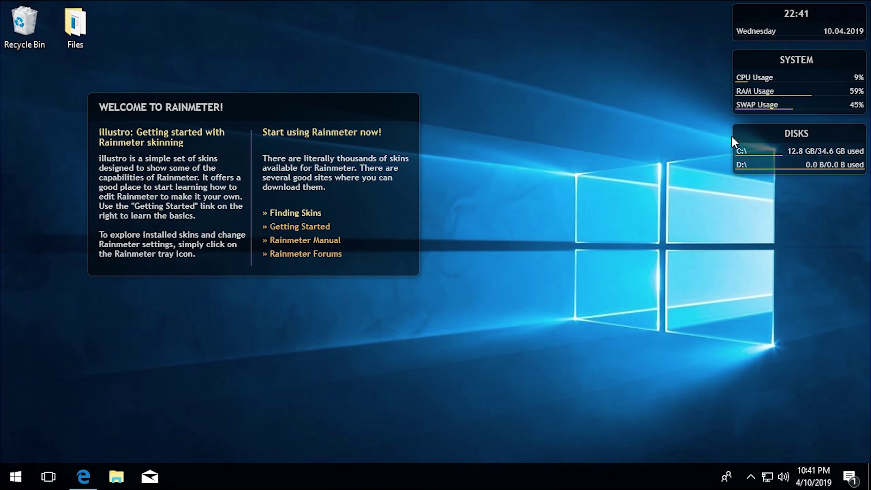
Move the Disks skin to the desktop's upper middle with the System skin below it, and open and close Task Manager from the System skin.
drag(771, 135, 620, 262)
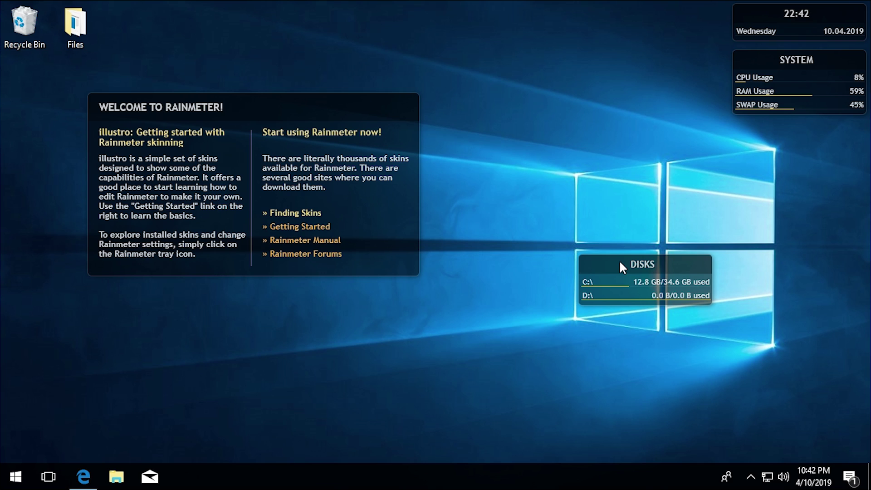
drag(619, 262, 576, 219)
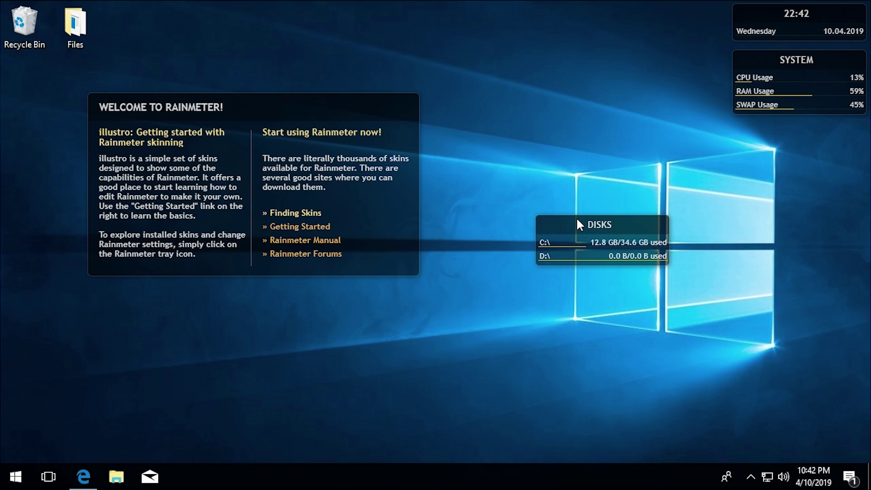
drag(209, 109, 181, 102)
drag(596, 222, 525, 22)
drag(794, 56, 521, 99)
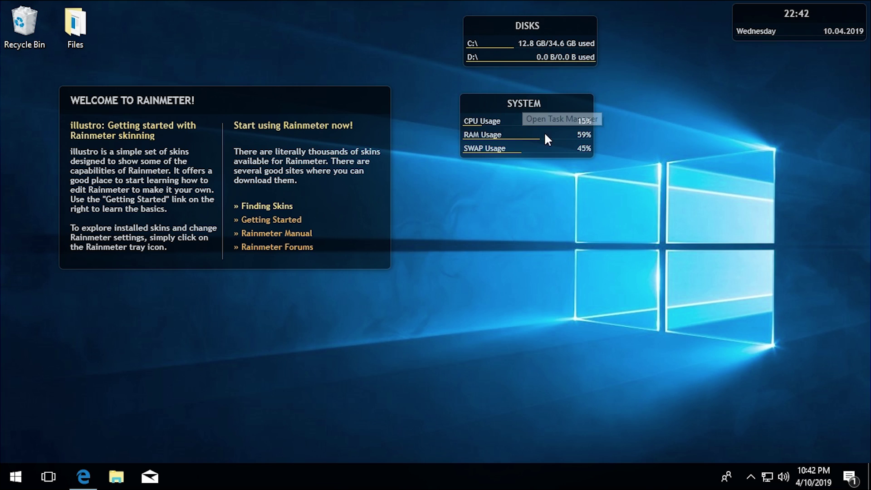
click(522, 105)
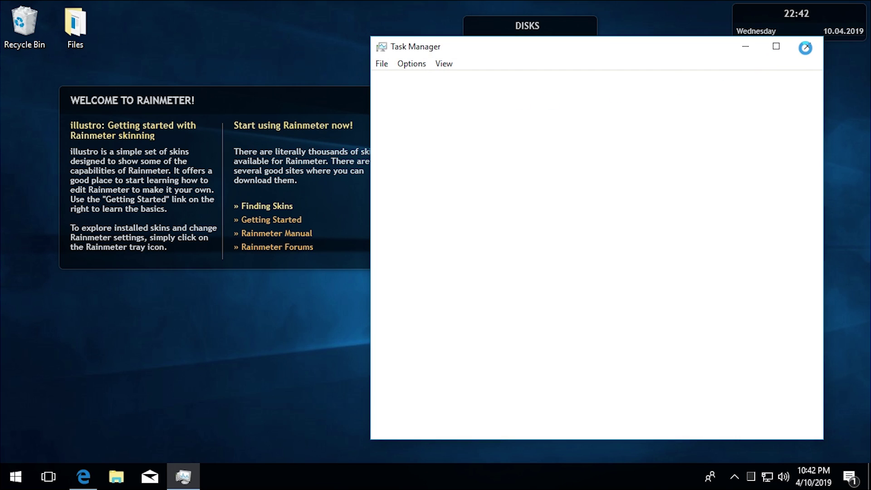
click(805, 47)
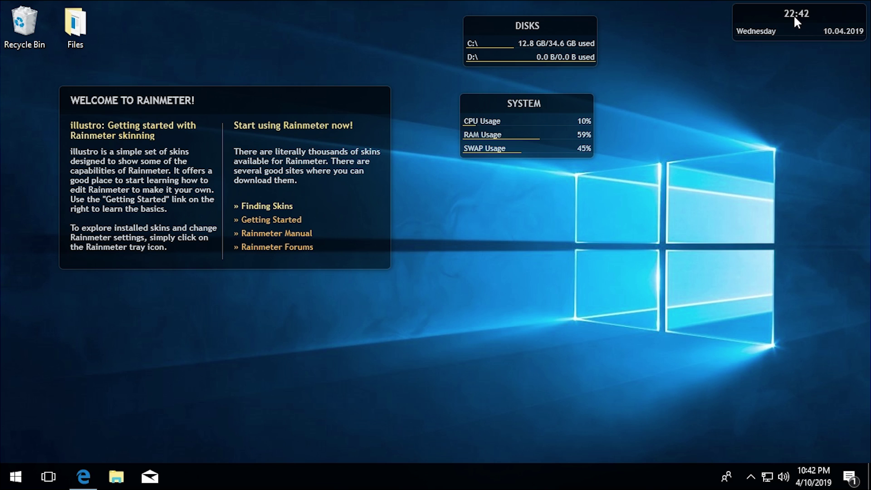
Stack the System and Disks skins back below the clock skin and move the Welcome to Rainmeter skin to the desktop's centre.
drag(562, 110, 832, 64)
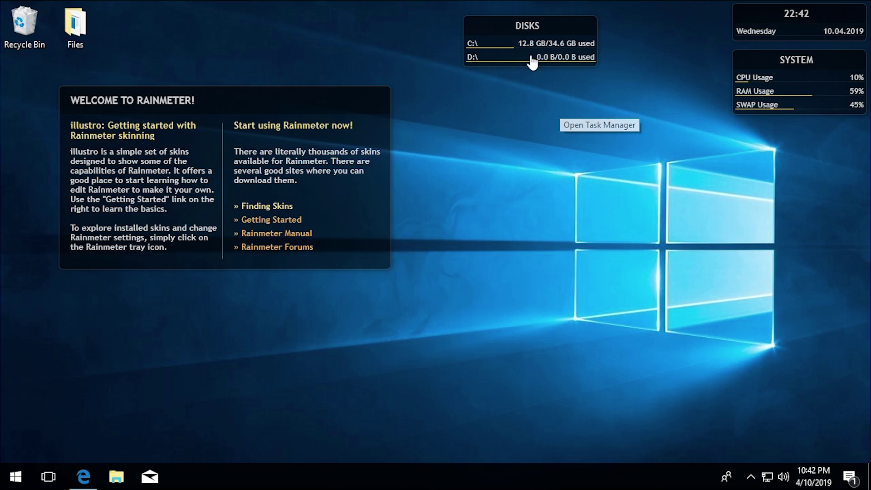
drag(529, 58, 839, 135)
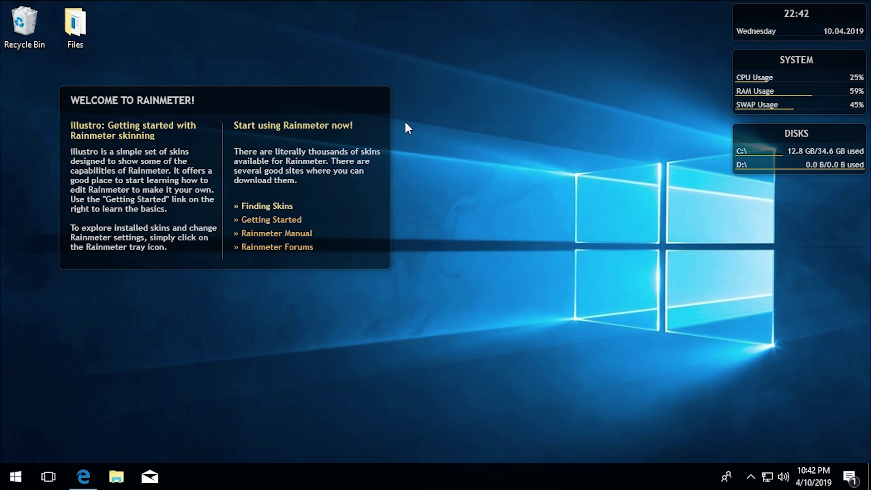
drag(304, 103, 532, 166)
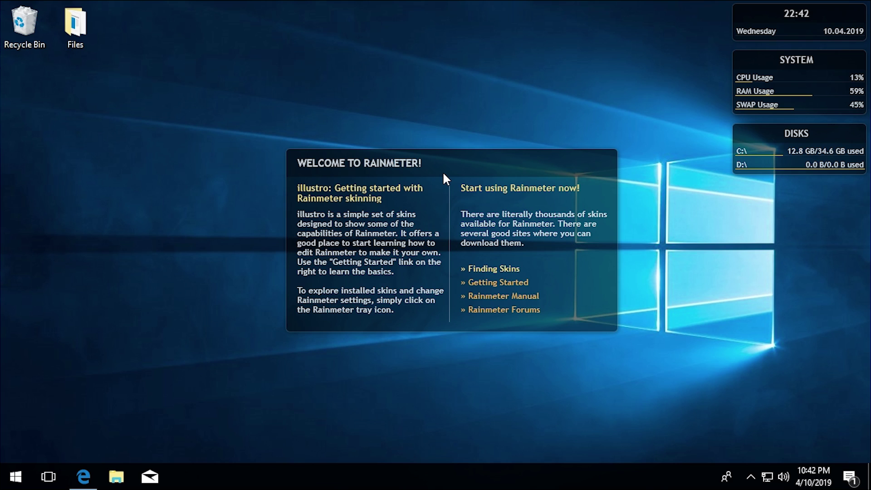
Make the Welcome skin at the desktop's centre more transparent through its transparency setting.
right_click(463, 153)
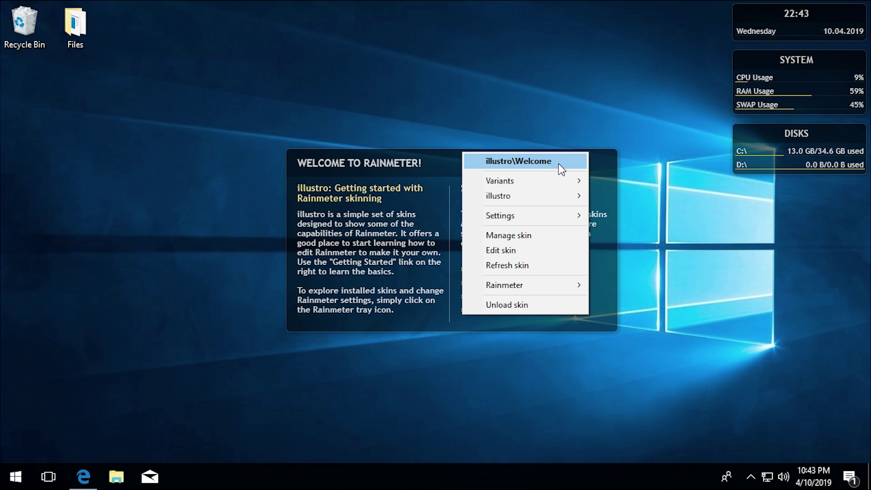
mouse_move(570, 178)
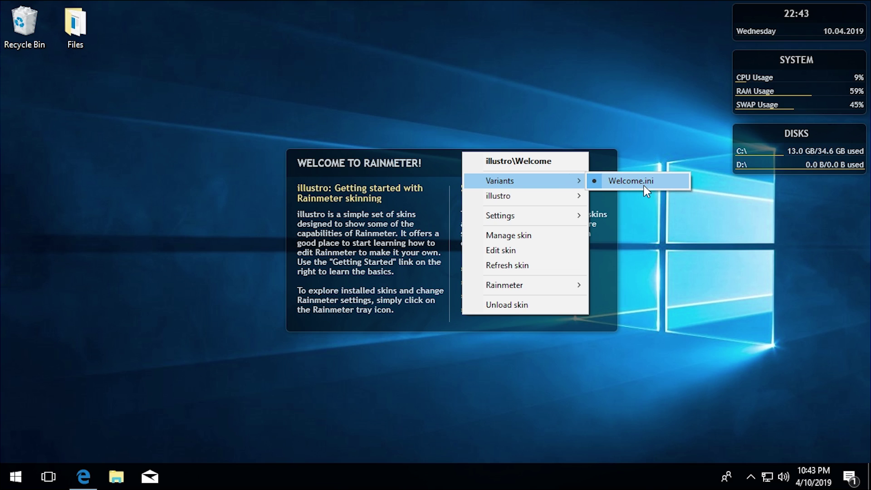
mouse_move(538, 195)
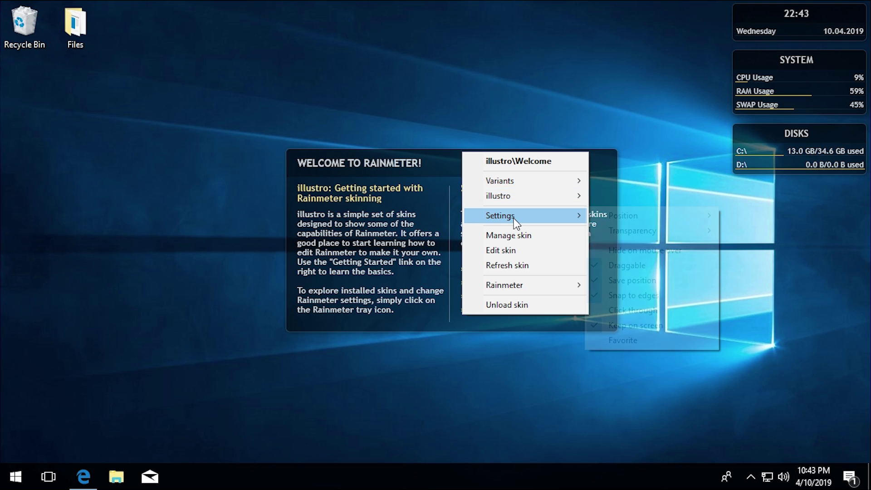
mouse_move(513, 219)
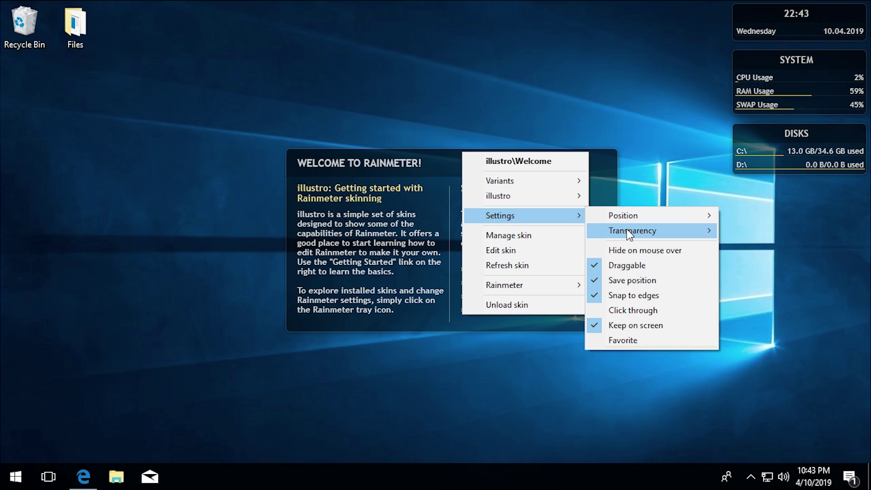
mouse_move(627, 229)
click(767, 305)
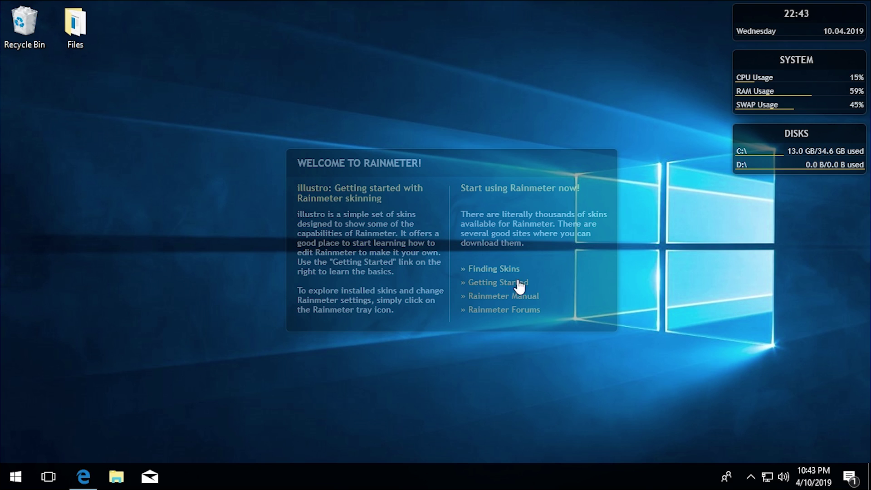
Open the Welcome skin's Welcome.ini for editing, enlarge the Notepad window, and read through its metadata, variables and styles.
right_click(448, 183)
click(493, 284)
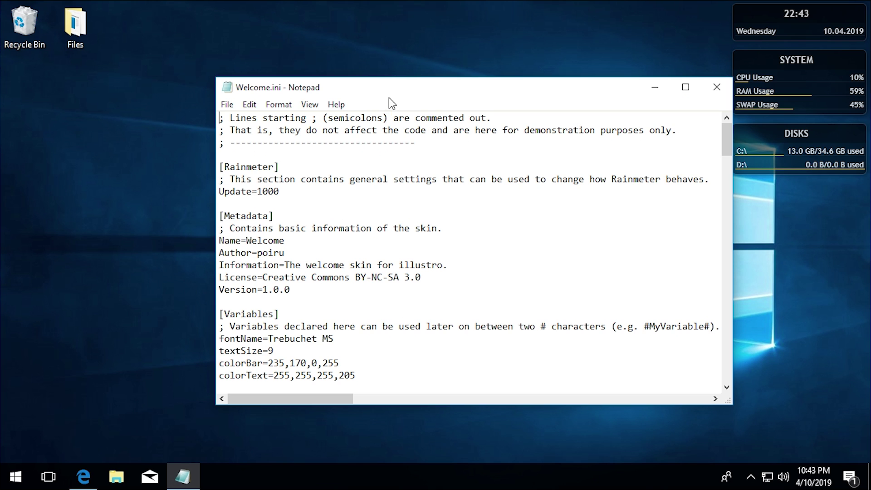
drag(393, 86, 359, 122)
scroll(453, 272, down, 3)
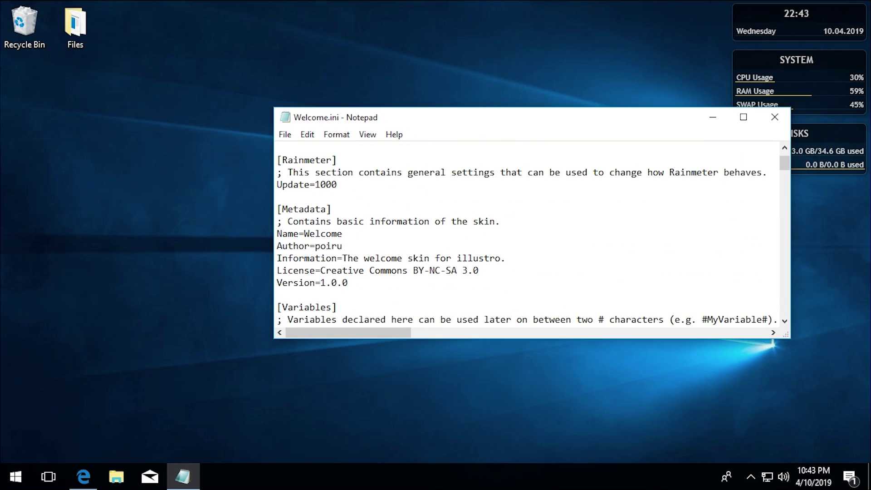
drag(463, 339, 464, 424)
scroll(464, 317, down, 7)
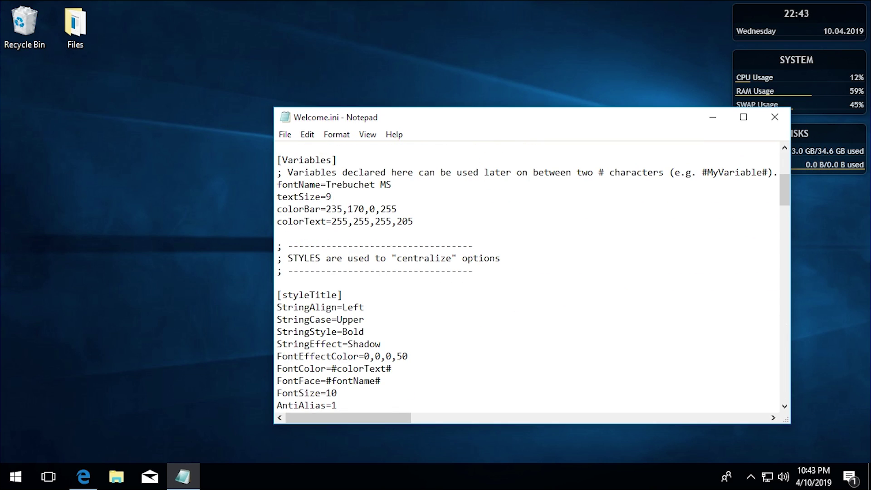
scroll(470, 306, down, 2)
Find the occurrence of "welcome" in Welcome.ini that sets the title text in the [meterTitle] section.
key(ctrl+f)
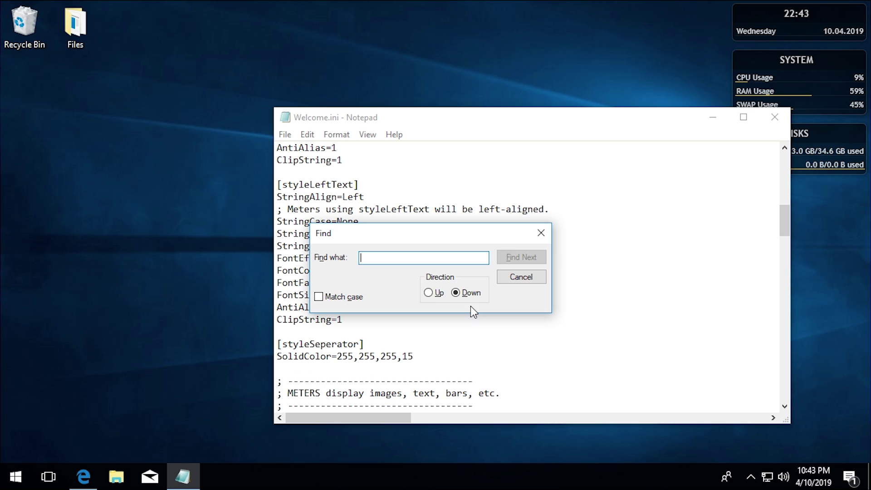
text(welcome)
key(Return)
key(Return)
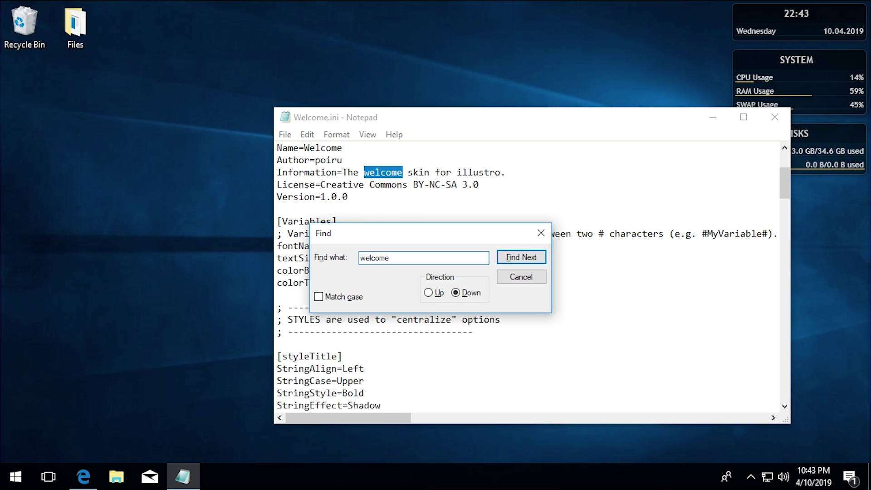
key(Return)
click(541, 232)
scroll(541, 233, down, 2)
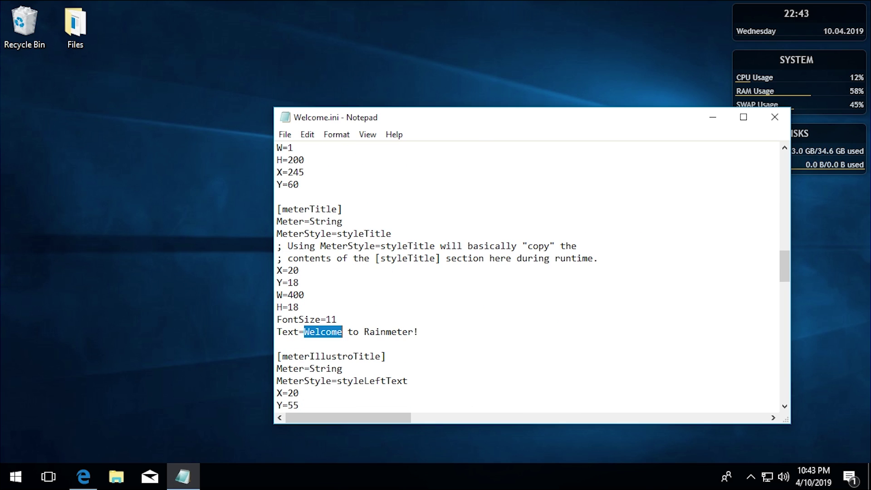
Replace the [meterTitle] text with the channel name, and save and close Welcome.ini.
drag(419, 332, 303, 331)
text(Michael MJD)
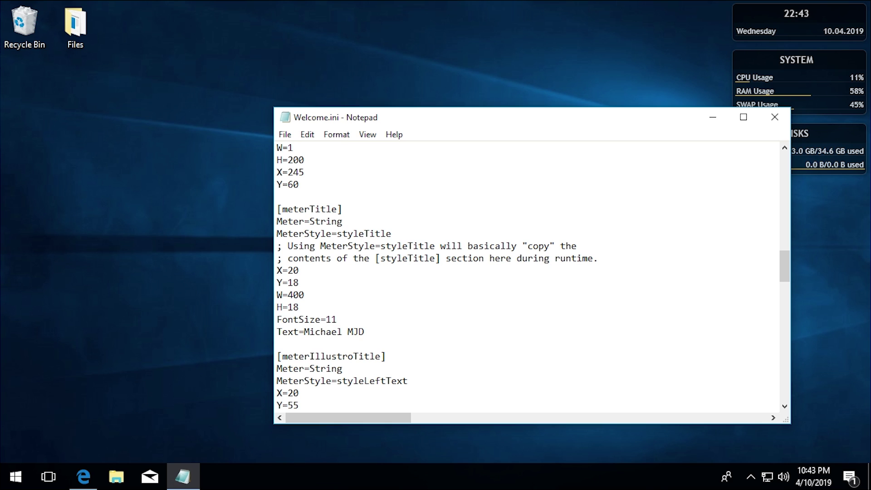
click(774, 116)
Refresh the Welcome skin to apply the edited title and unload it from the desktop.
right_click(447, 153)
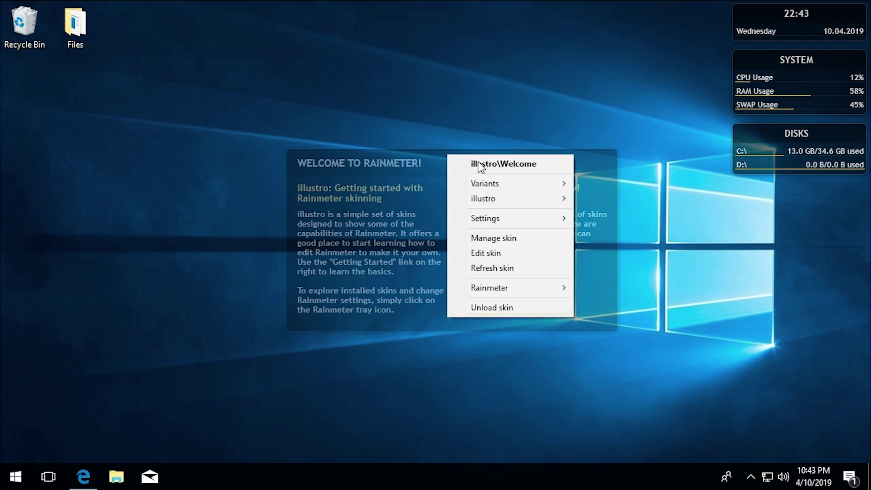
click(511, 269)
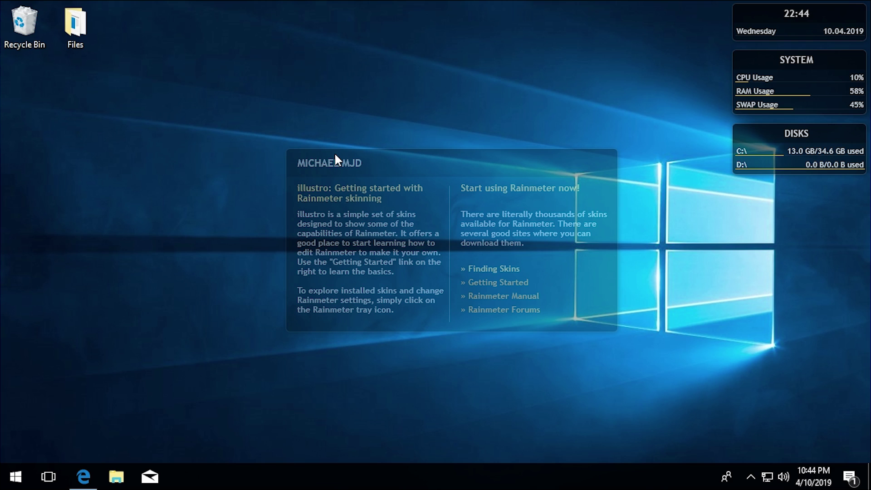
right_click(385, 168)
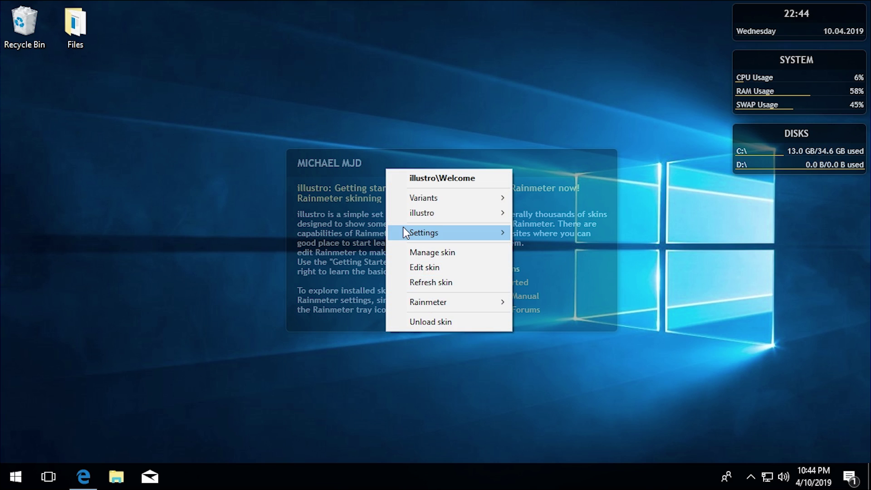
click(440, 320)
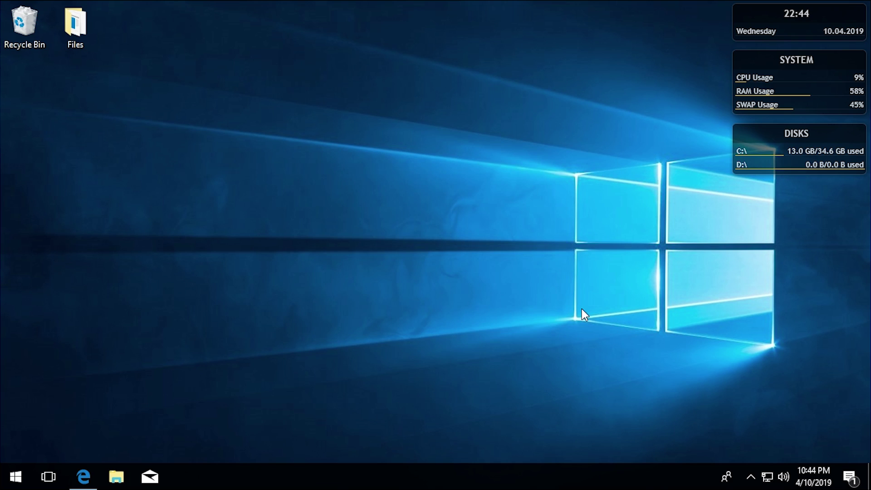
Open the Manage Rainmeter window from the notification area and briefly expand the illustro folder among the active skins.
click(752, 478)
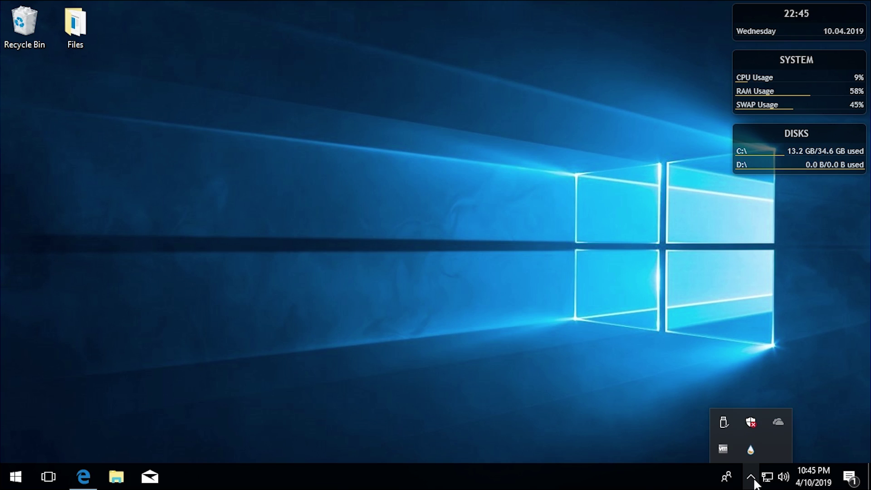
right_click(754, 447)
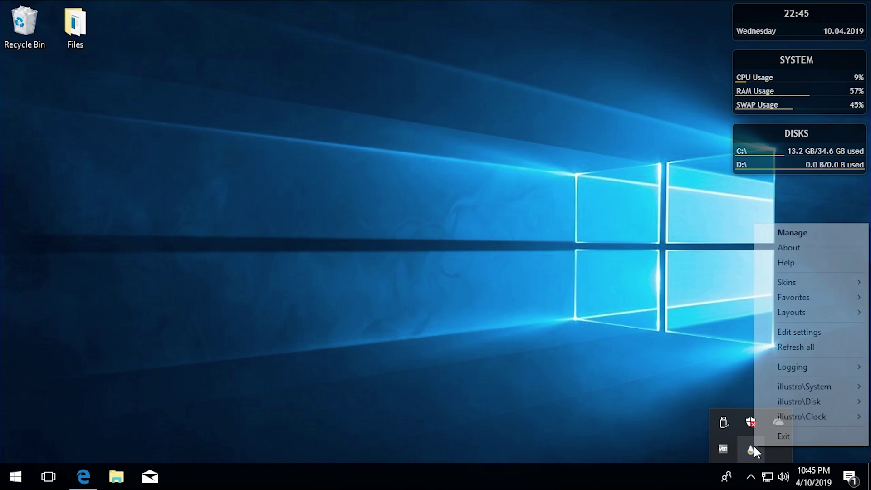
mouse_move(790, 319)
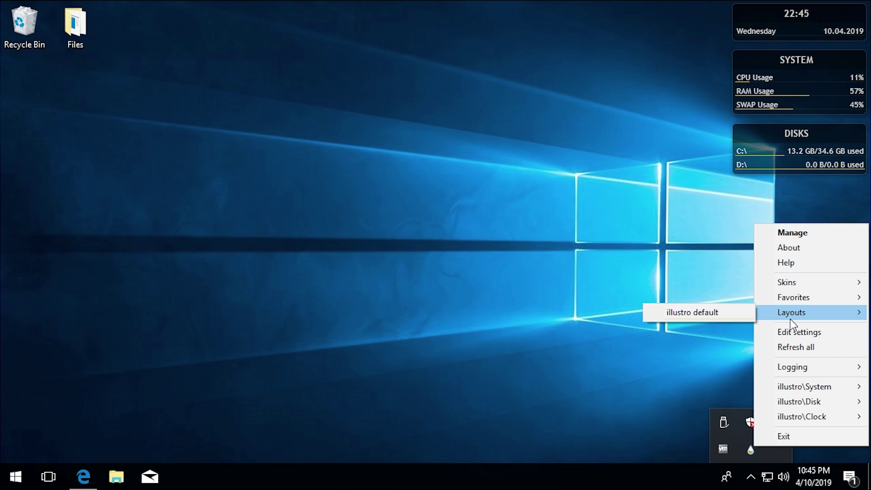
click(808, 233)
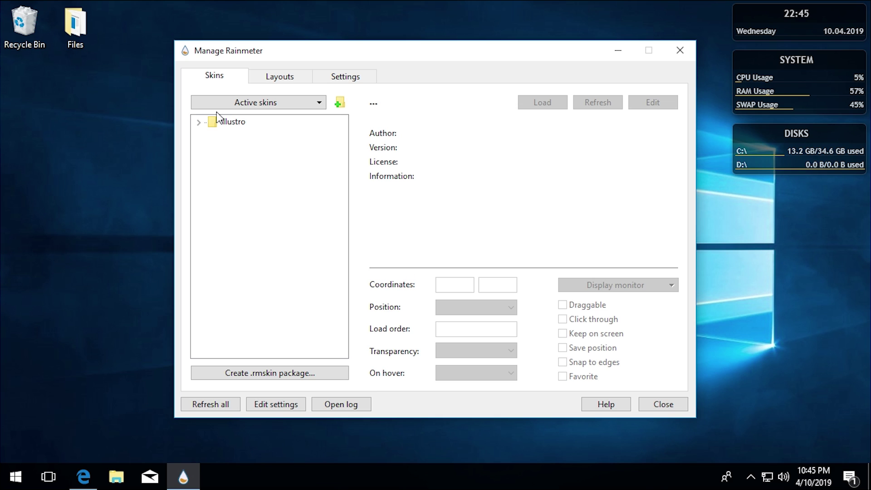
click(199, 122)
click(199, 123)
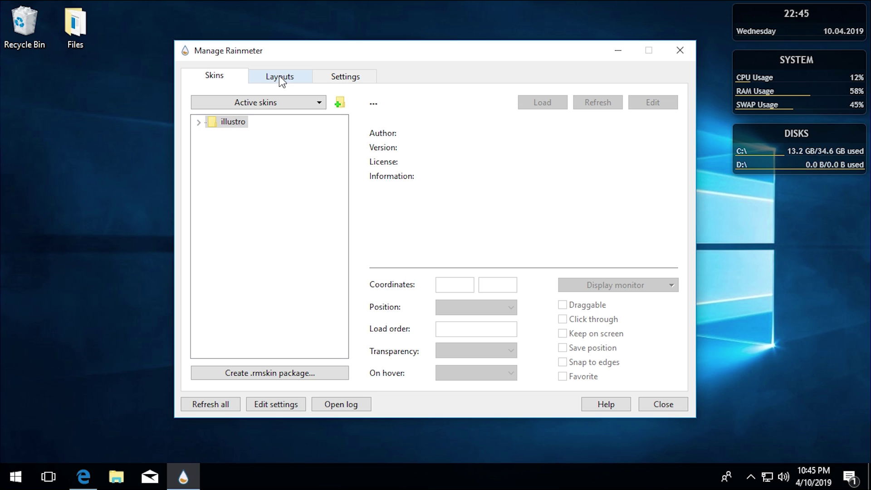
Save the current skin arrangement as a new layout named 1.
click(280, 76)
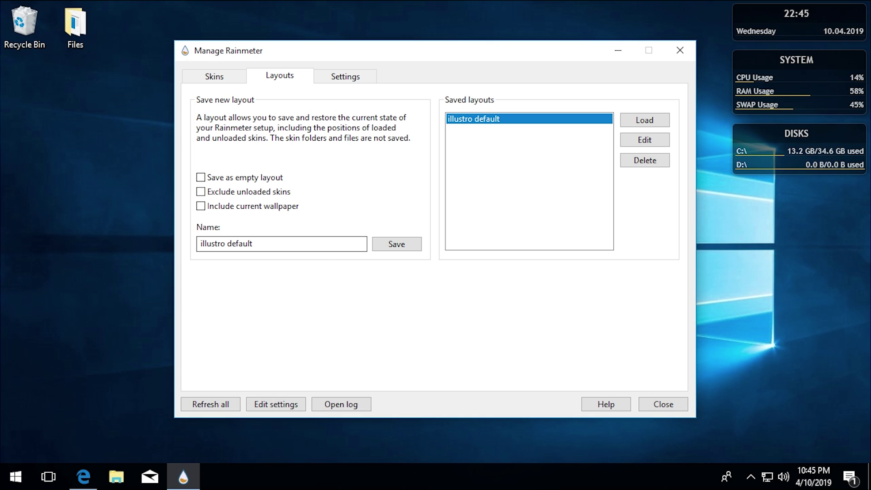
drag(272, 244, 150, 249)
text(1)
click(401, 248)
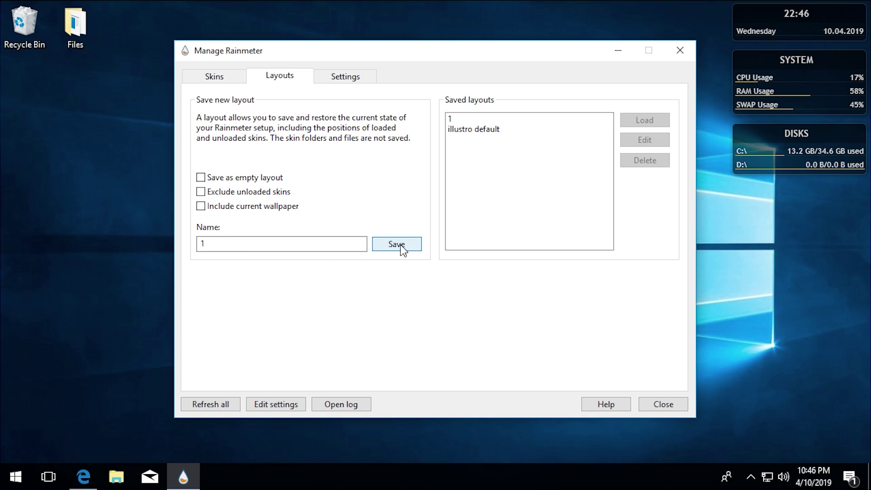
Load the saved "illustro default" layout and move the Manage Rainmeter window clear of the skins.
click(485, 130)
drag(449, 52, 205, 209)
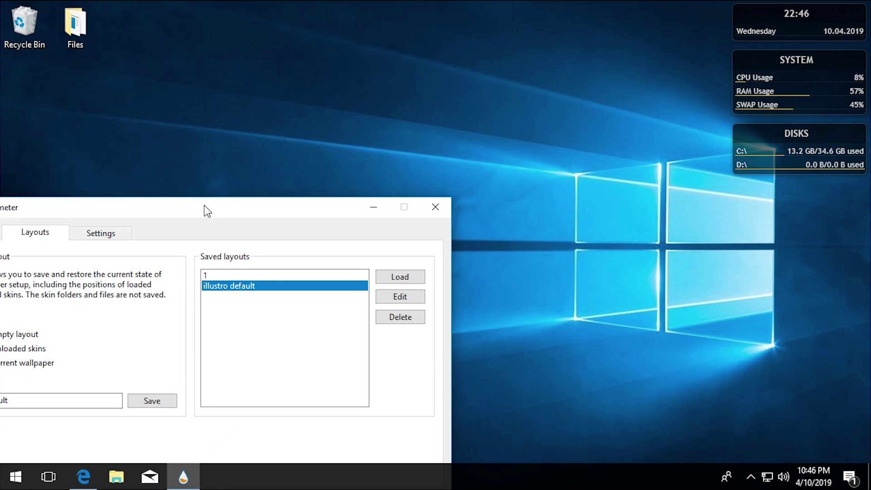
click(420, 280)
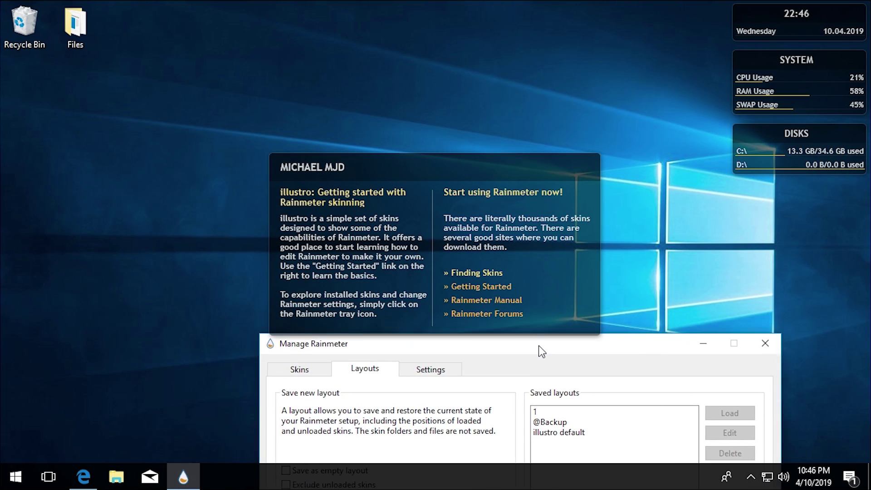
drag(540, 349, 551, 401)
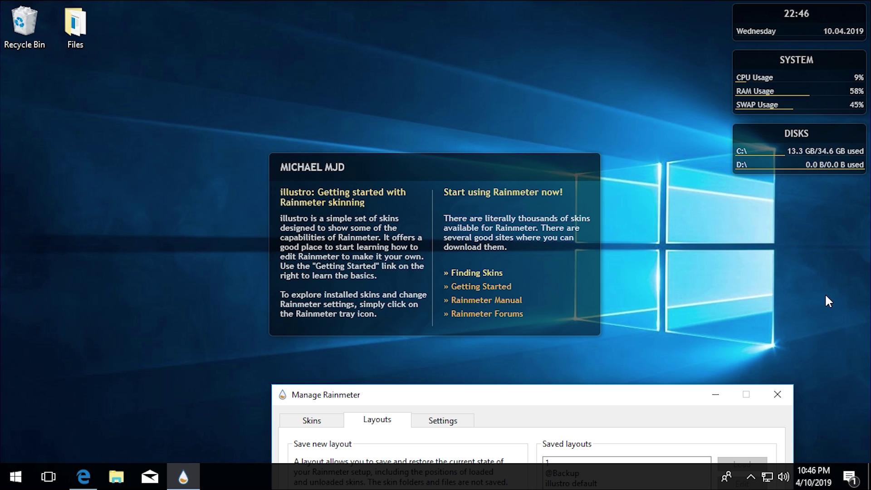
Restore the custom skin arrangement by loading the saved layout 1.
drag(576, 393, 268, 319)
click(247, 267)
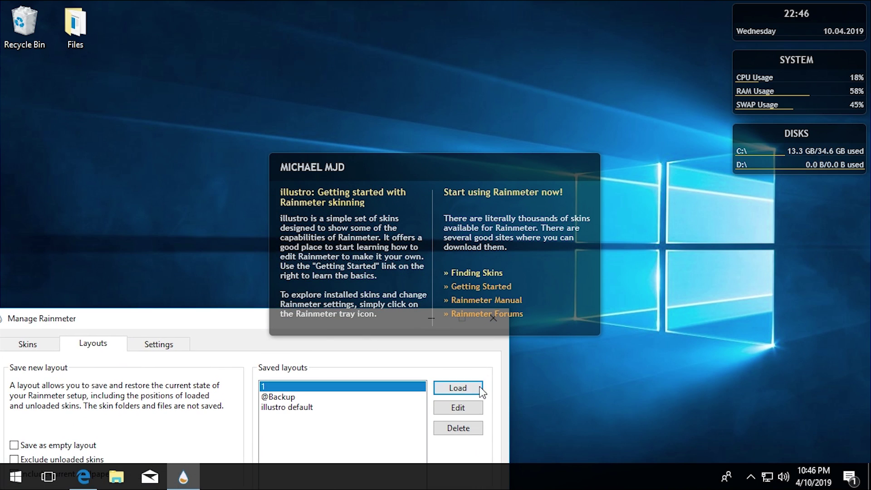
click(459, 386)
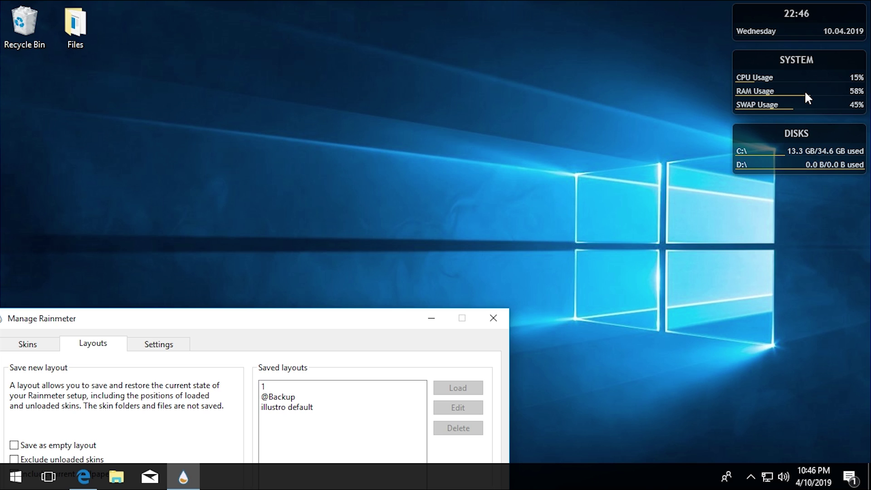
Review Rainmeter's general and logging settings, return to the skins overview, and close the Manage Rainmeter window.
drag(297, 320, 468, 144)
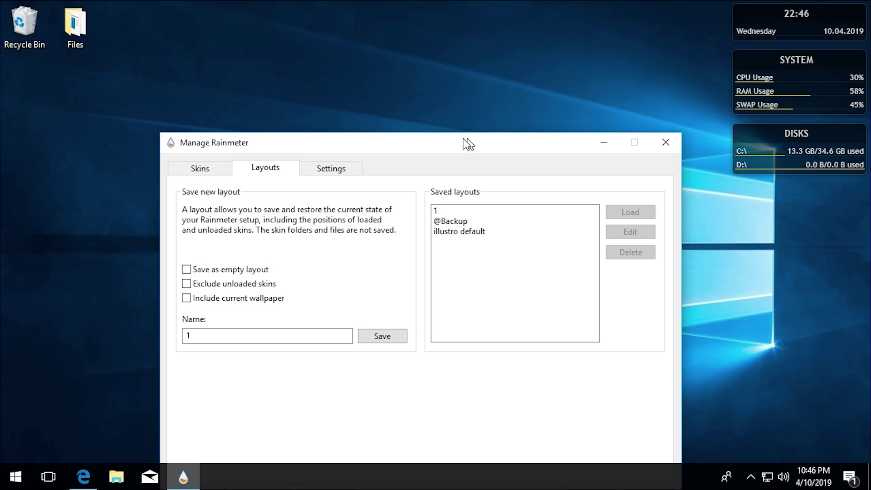
click(338, 167)
drag(347, 149, 346, 71)
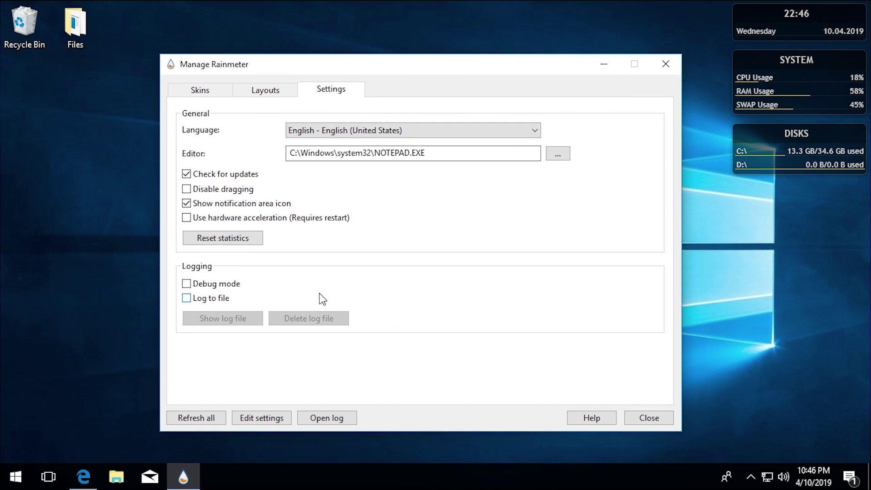
click(197, 89)
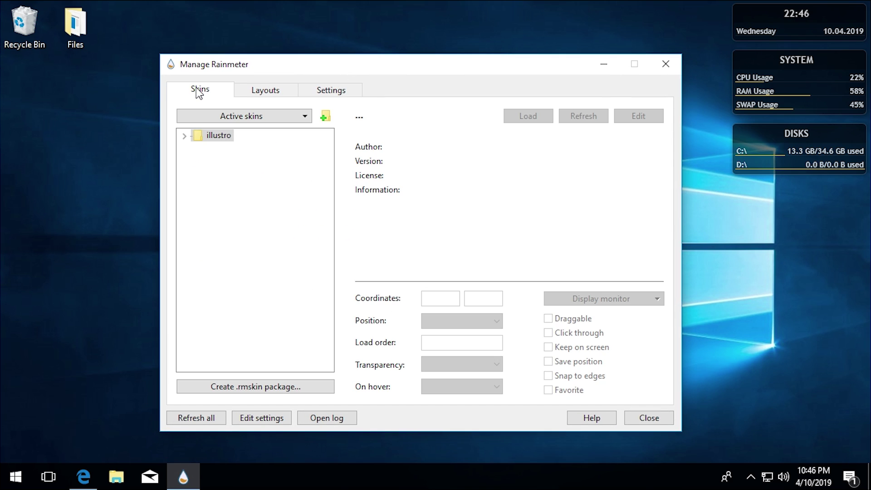
click(665, 64)
Review Rainmeter's quick commands from the notification area, including logging, favorites and the loaded illustro skins, and dismiss them.
click(750, 476)
right_click(751, 447)
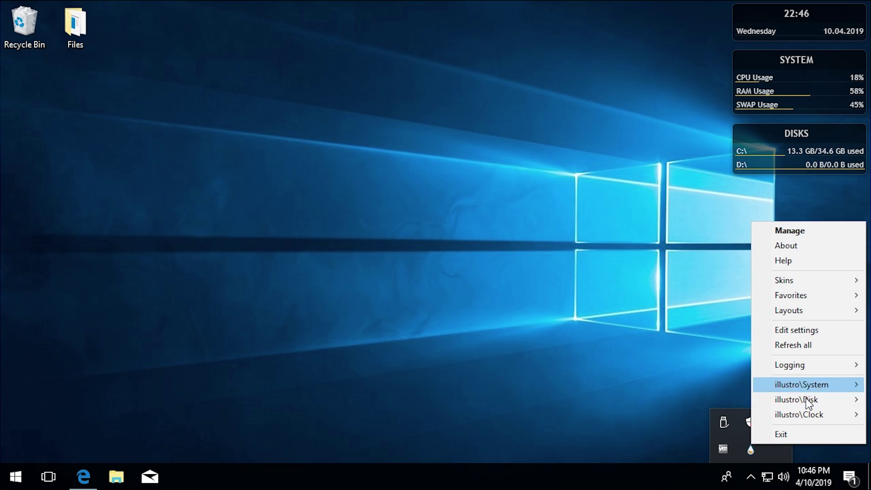
mouse_move(806, 401)
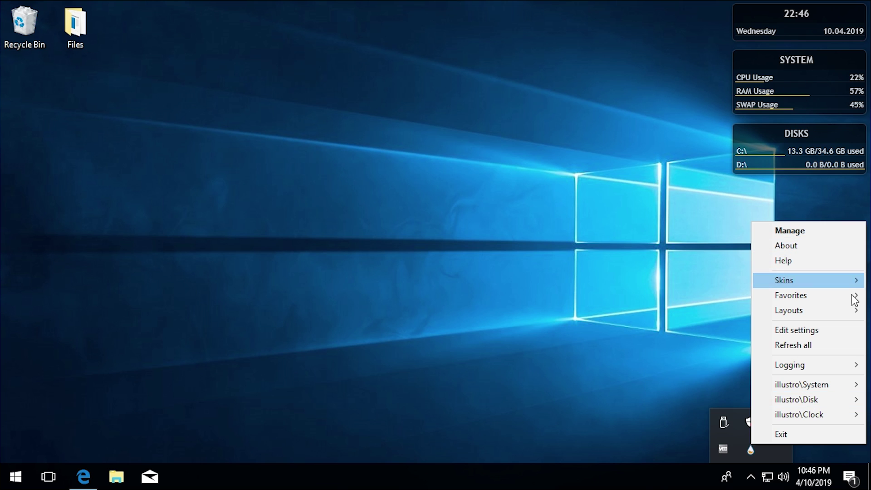
mouse_move(828, 389)
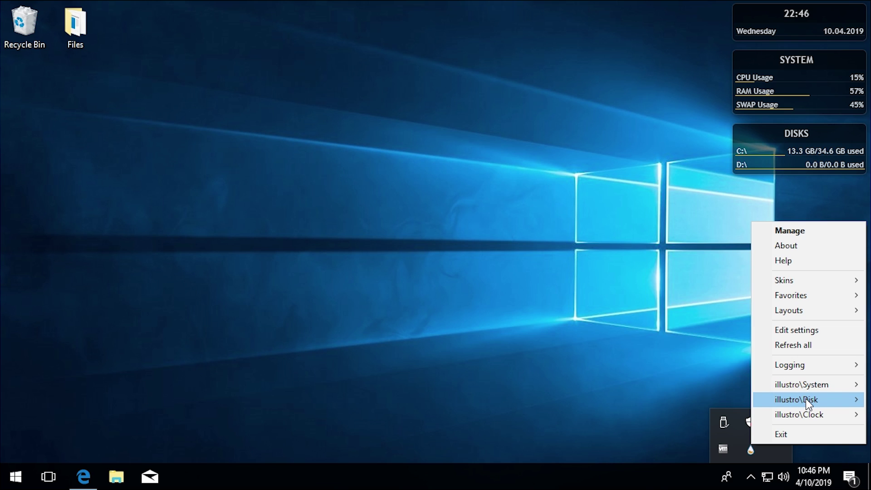
mouse_move(801, 366)
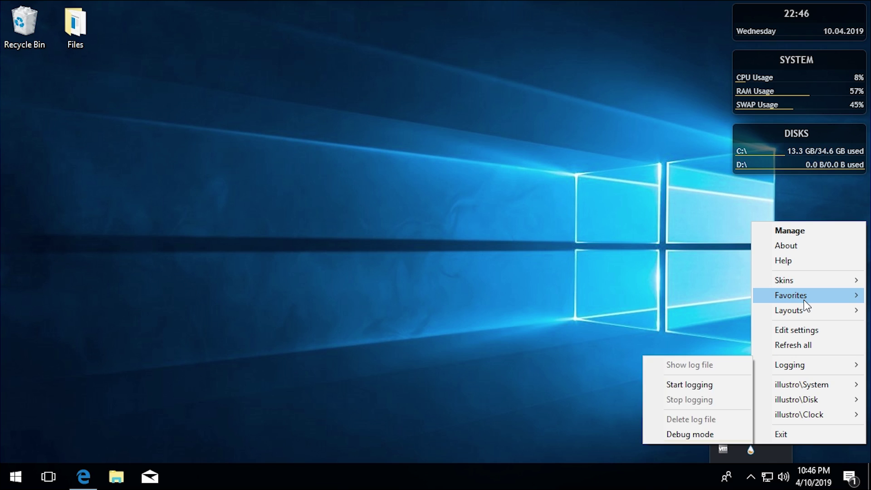
mouse_move(803, 301)
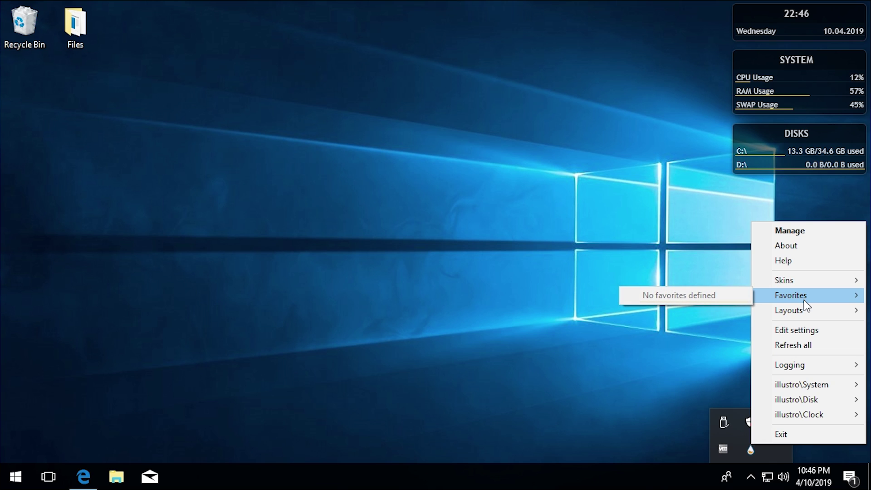
click(597, 344)
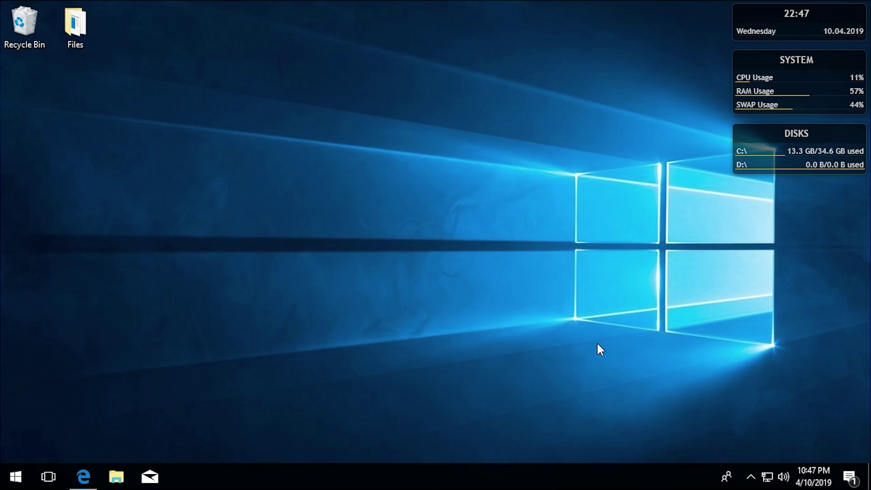
Switch to Edge, browse the Rainmeter group on DeviantArt and view the vNext II RM Suite skin page.
click(82, 476)
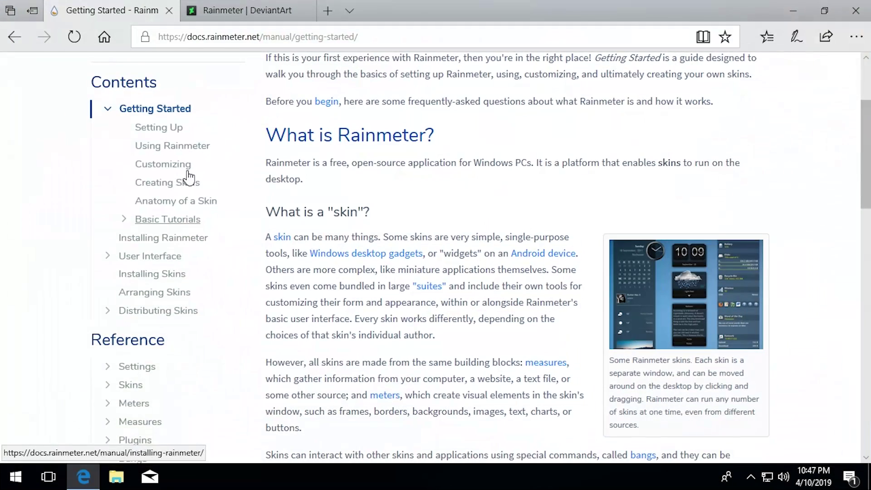
click(229, 10)
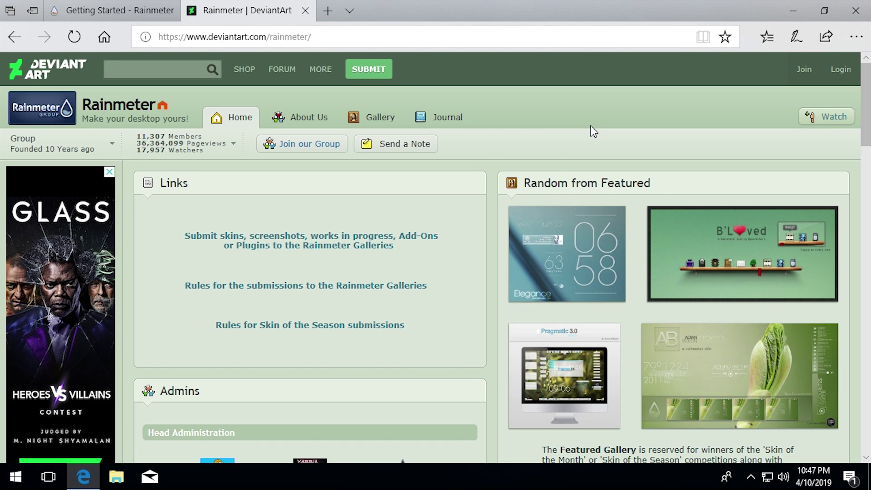
scroll(593, 131, down, 3)
scroll(612, 175, up, 3)
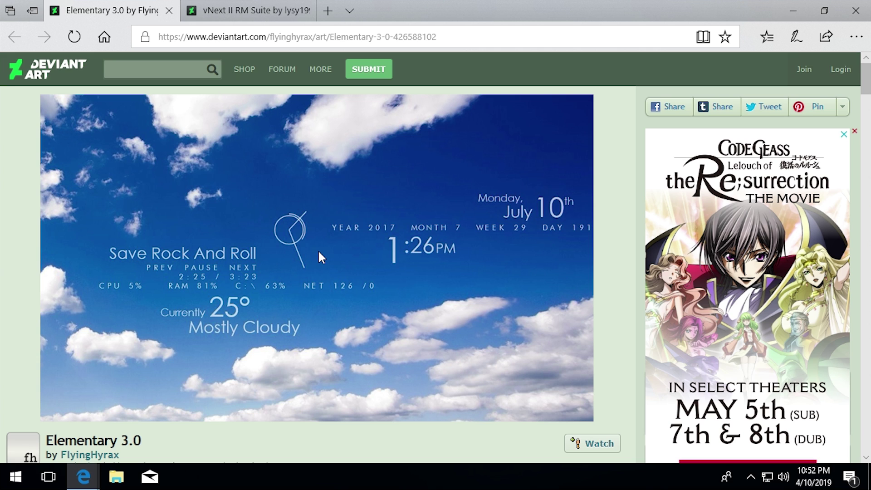
click(254, 15)
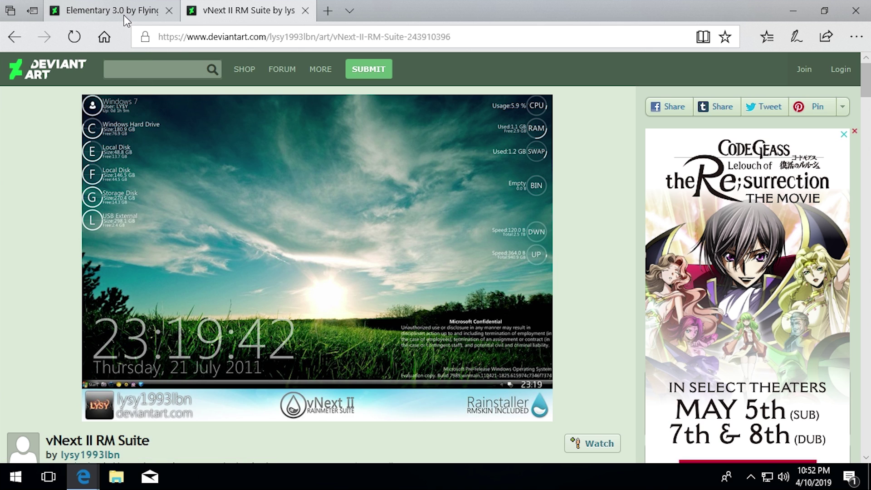
mouse_move(124, 16)
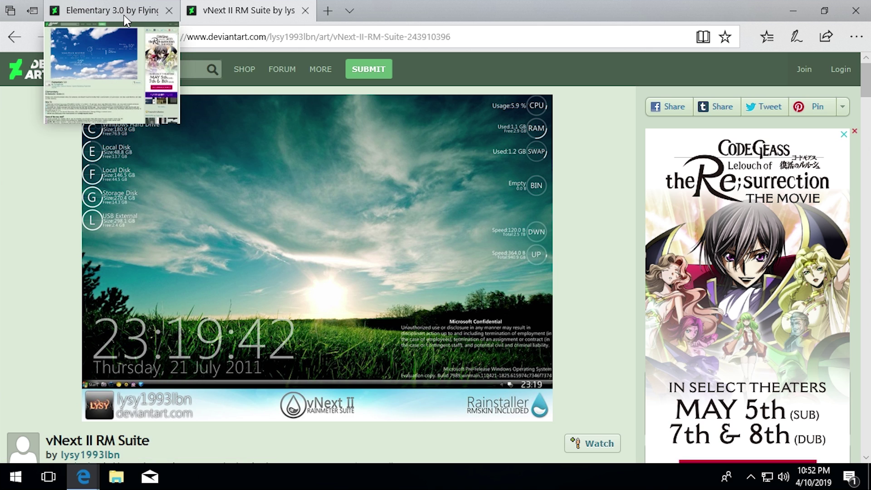
Return to the Elementary 3.0 skin page and download and save its .rmskin package.
click(126, 16)
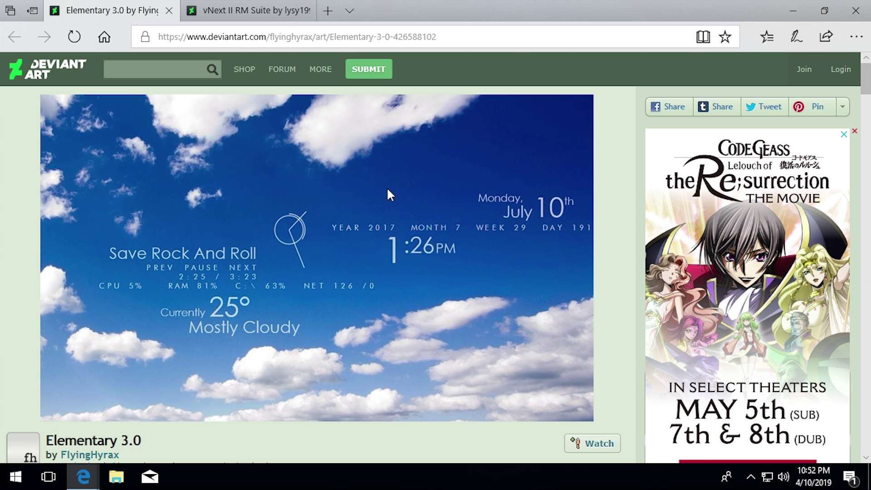
scroll(384, 367, down, 3)
scroll(385, 366, up, 2)
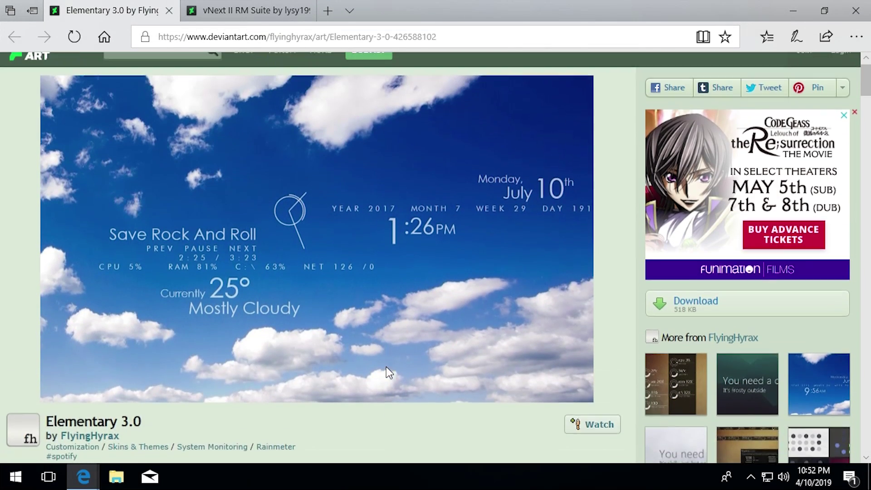
scroll(386, 367, up, 1)
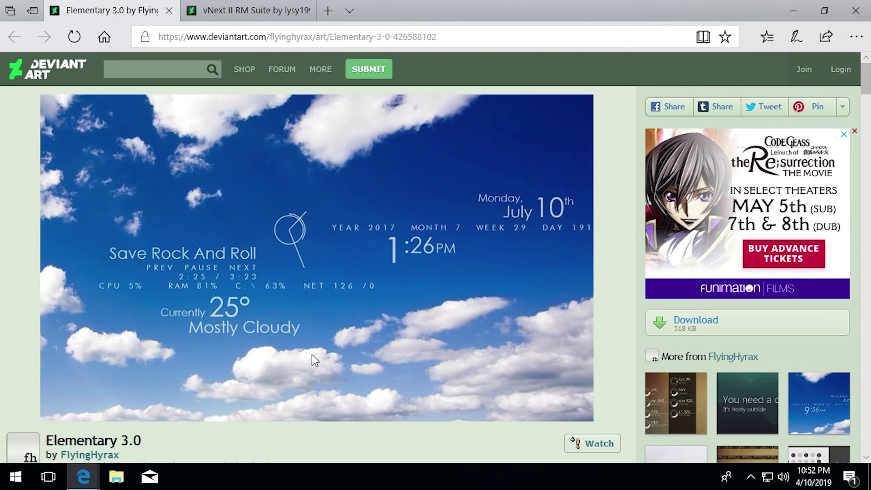
click(689, 323)
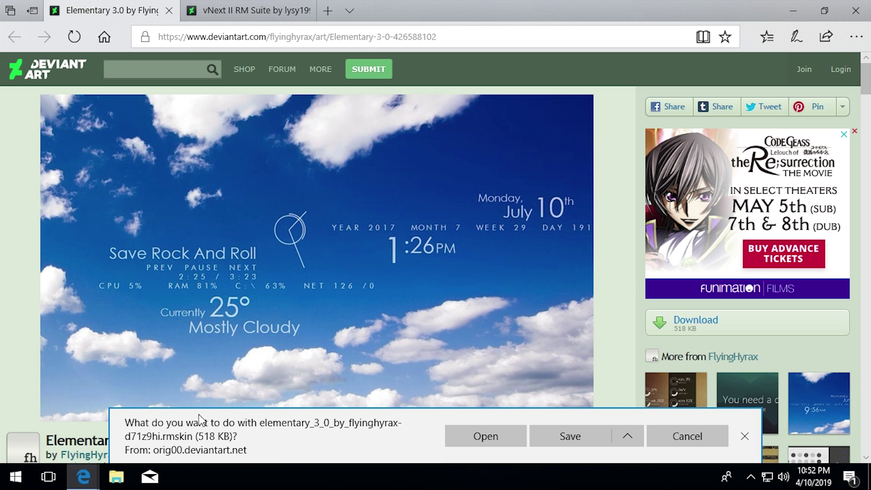
click(557, 428)
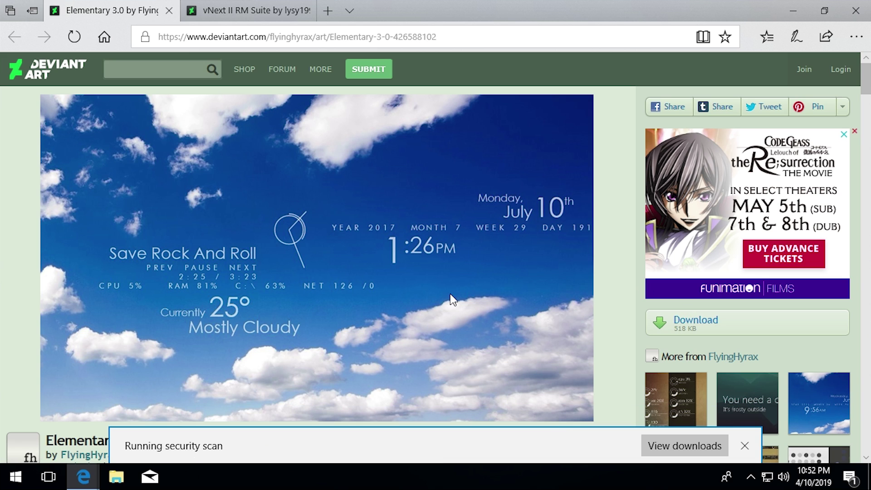
Look through the vNext II RM Suite page, including its feature list and comments, for the download option.
click(263, 16)
scroll(412, 217, down, 8)
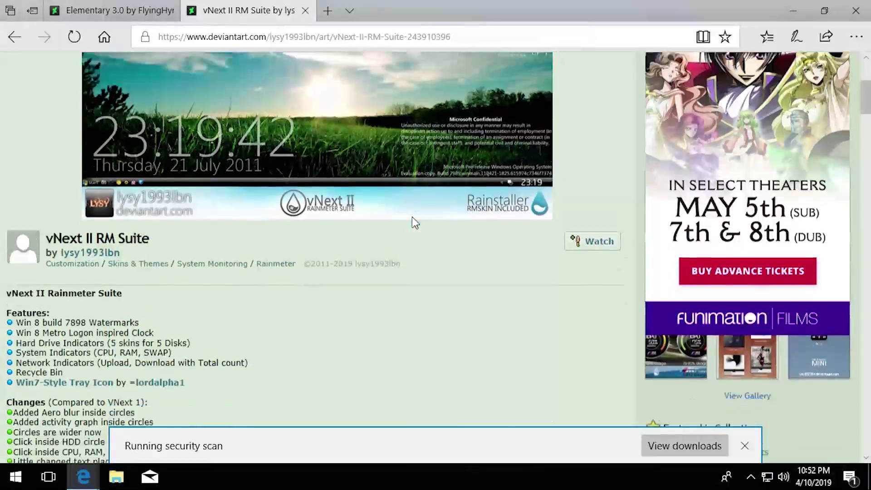
scroll(411, 217, down, 15)
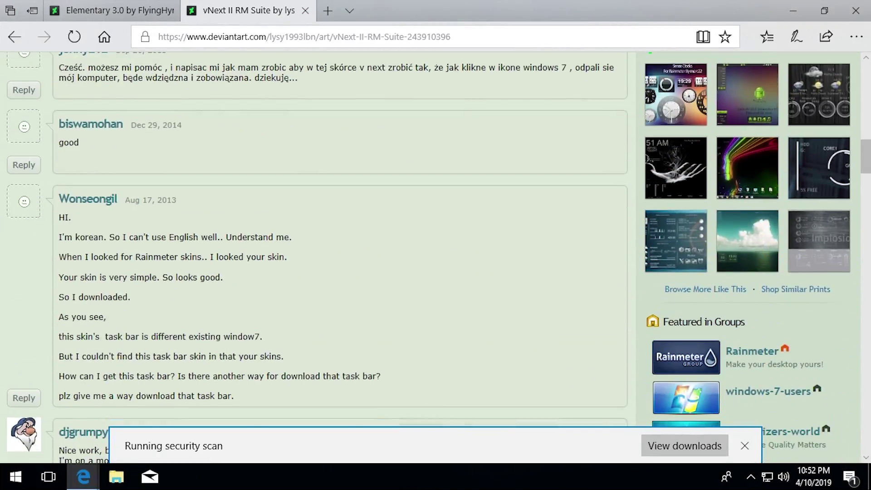
scroll(432, 259, down, 5)
scroll(451, 282, up, 20)
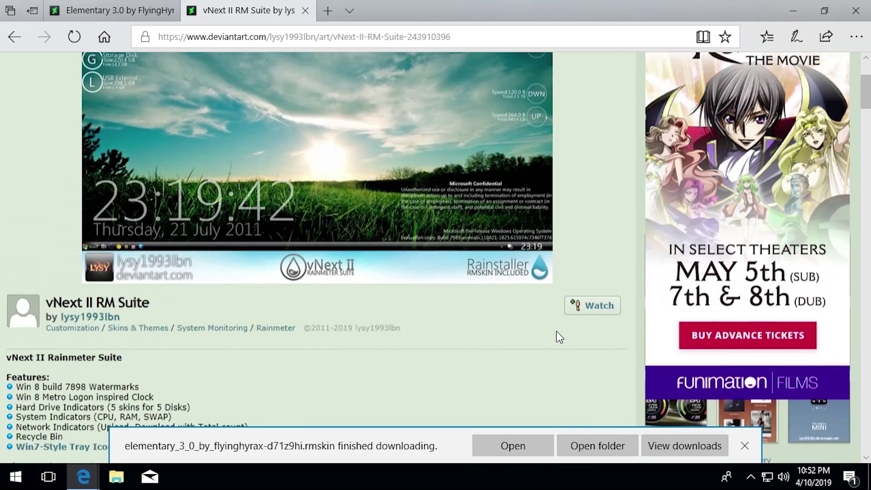
scroll(688, 228, down, 3)
scroll(688, 228, up, 3)
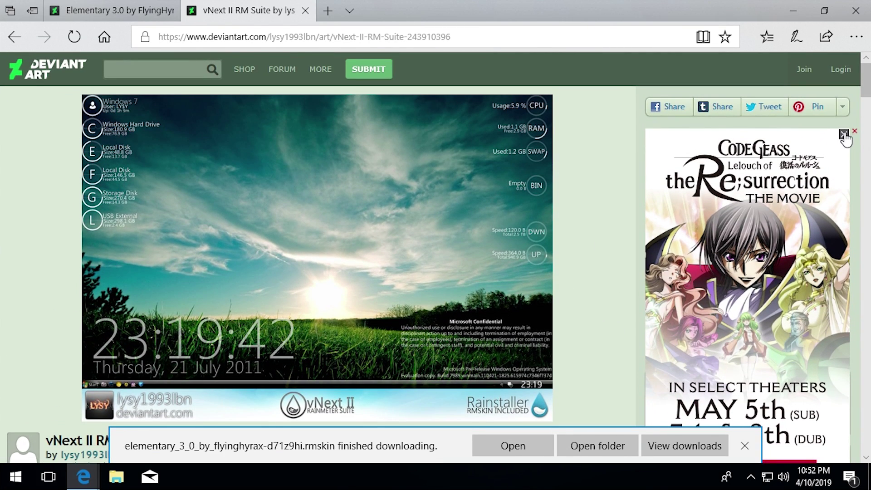
click(844, 135)
click(855, 134)
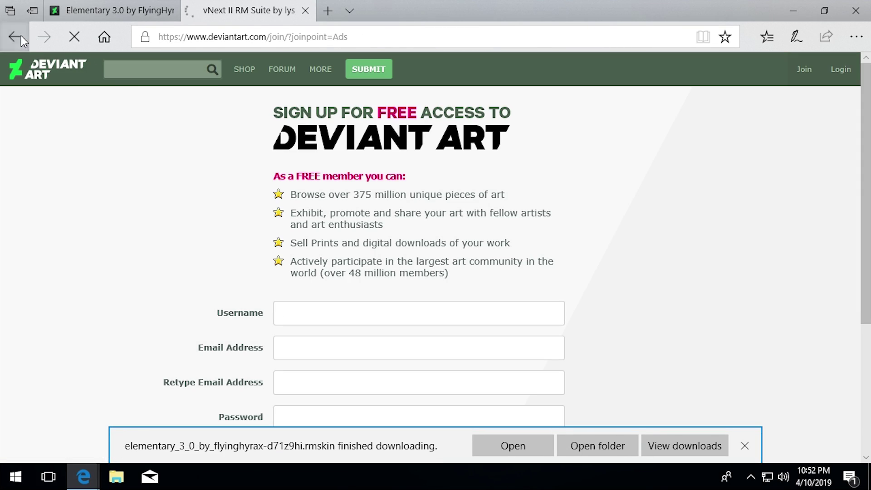
click(20, 36)
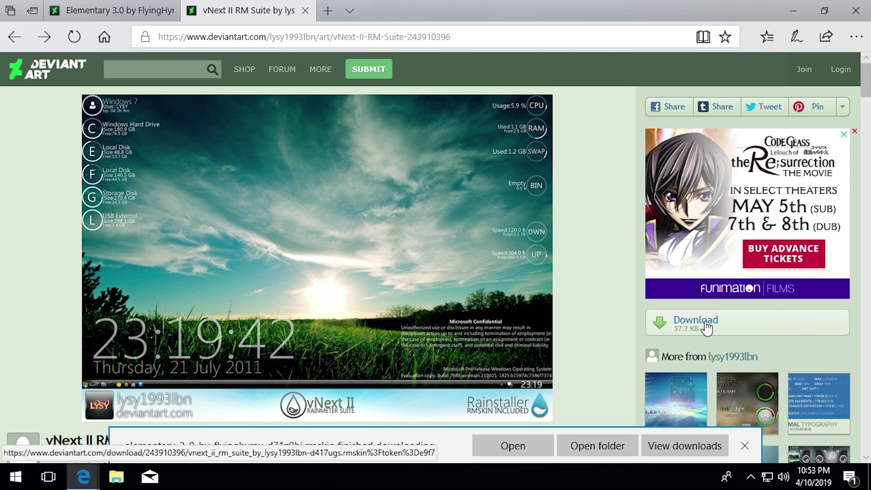
Download and save the vNext II RM Suite zip package.
click(707, 327)
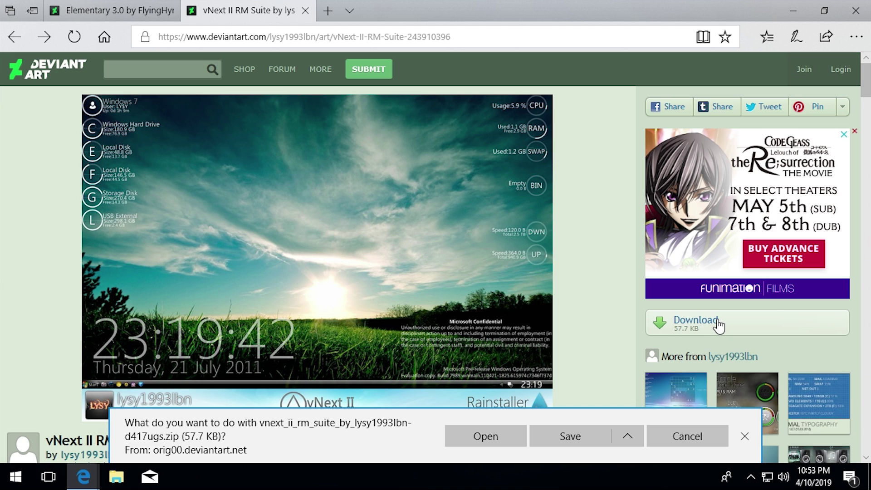
click(576, 443)
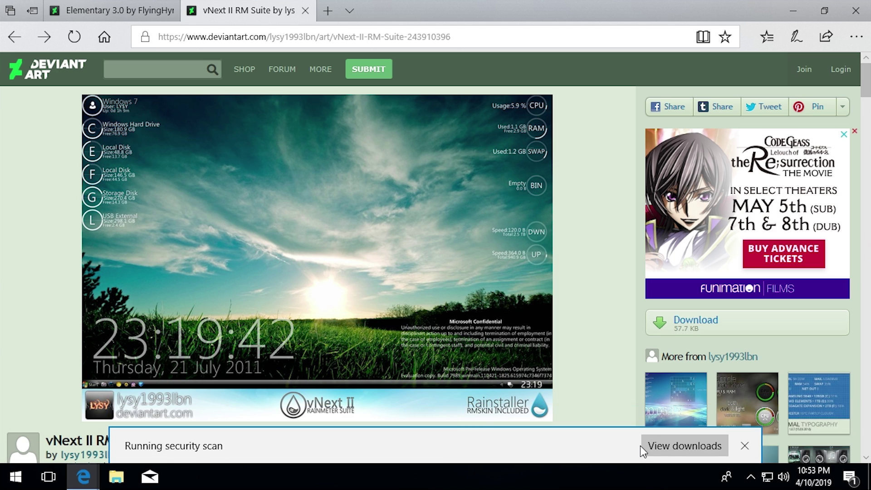
Open the downloaded Elementary 3.0 .rmskin file in the Rainmeter Skin Installer and minimize the browser.
click(670, 442)
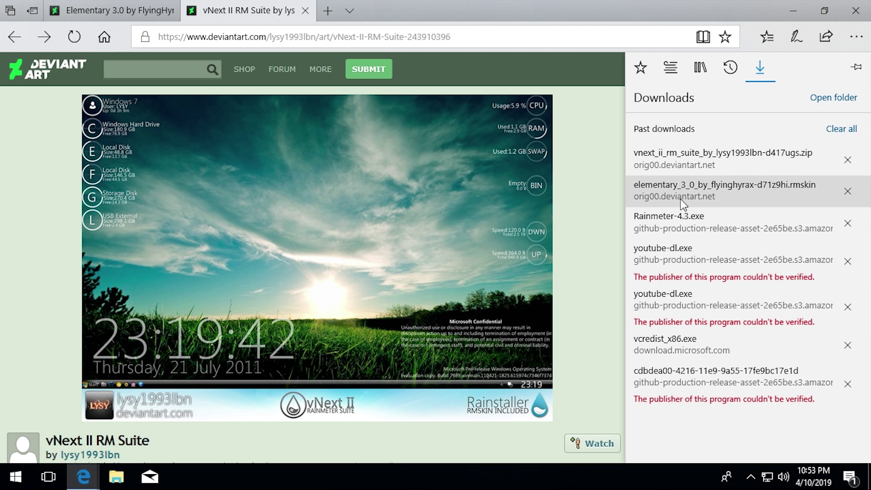
click(698, 195)
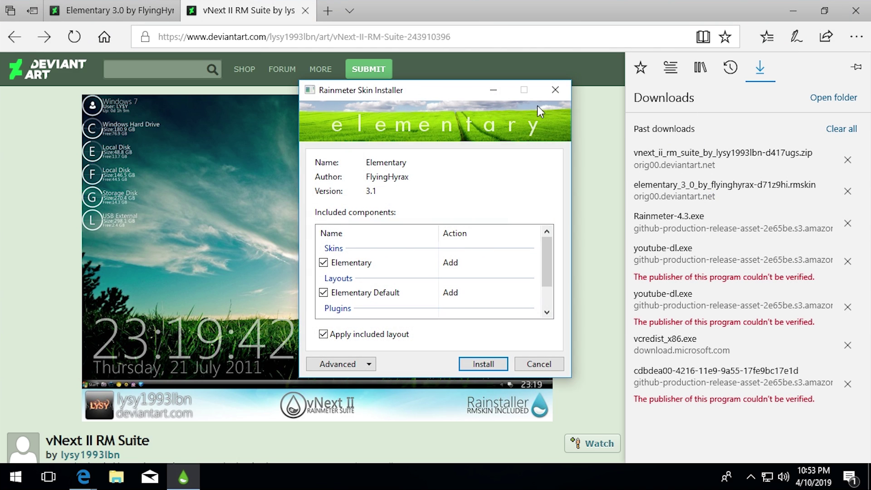
click(793, 11)
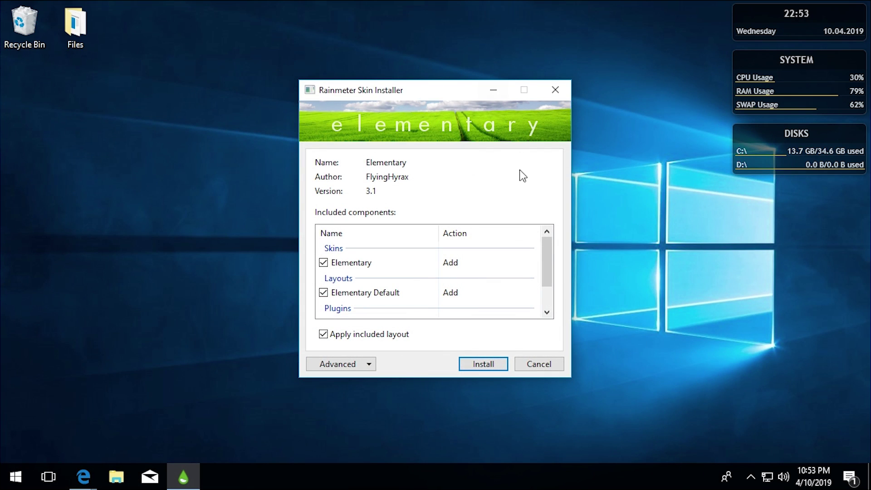
Review the Elementary package's components and advanced options, and install it with the included layout applied and skin backup enabled.
scroll(549, 274, down, 2)
scroll(548, 275, up, 2)
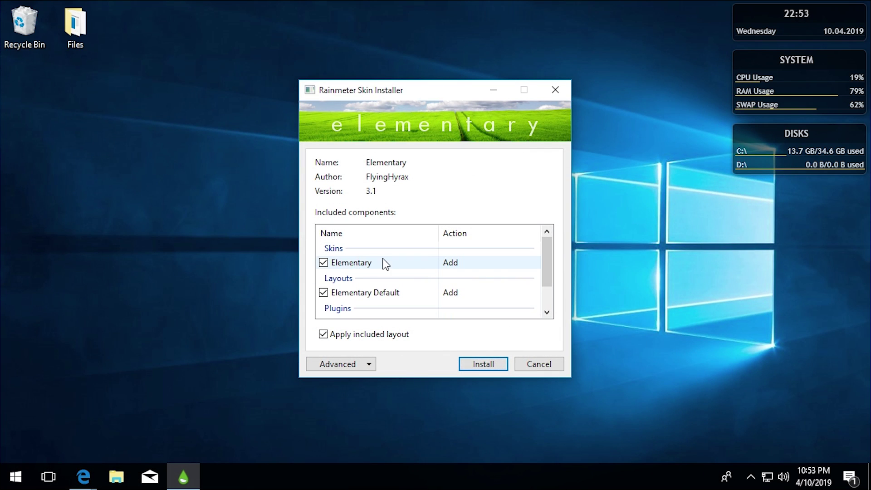
scroll(546, 302, down, 2)
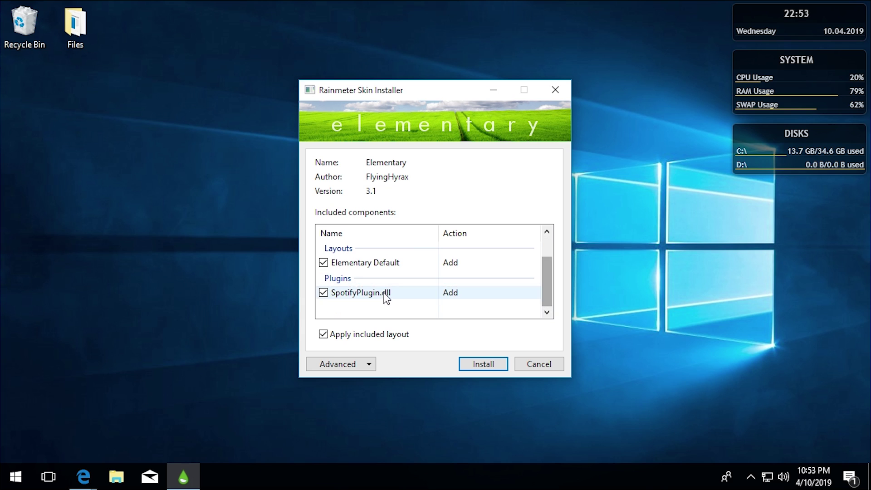
scroll(387, 285, up, 2)
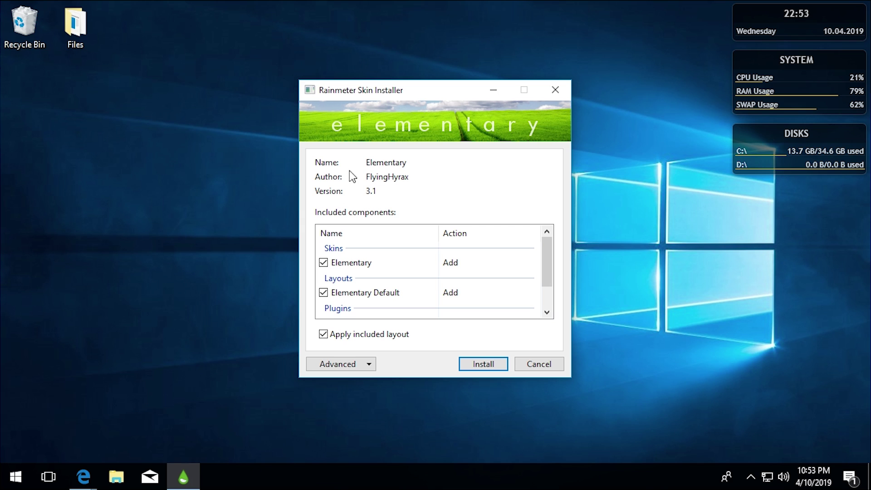
click(368, 366)
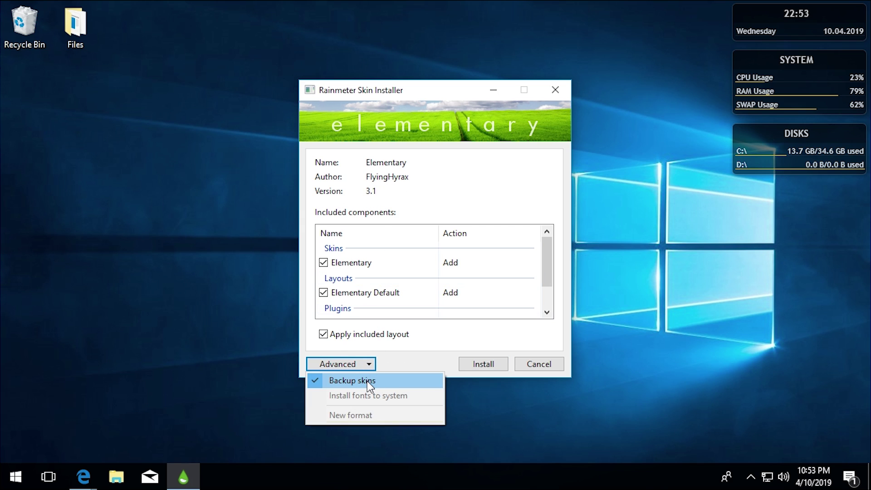
click(414, 366)
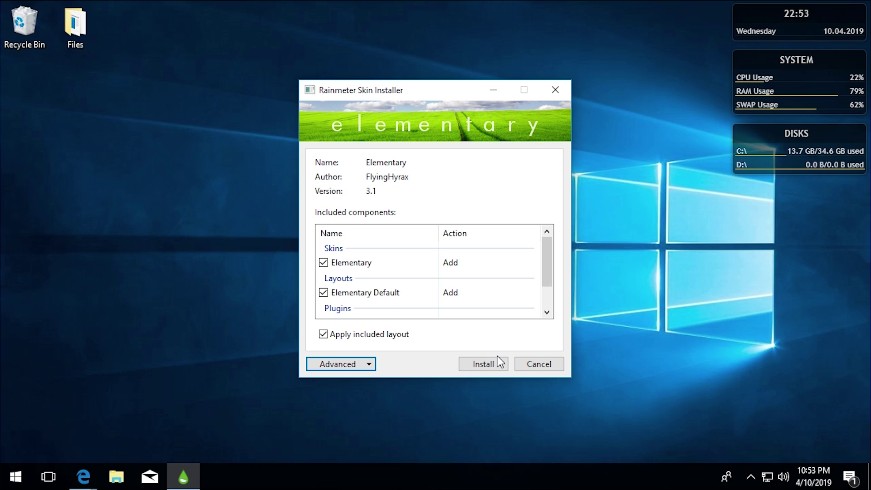
click(477, 363)
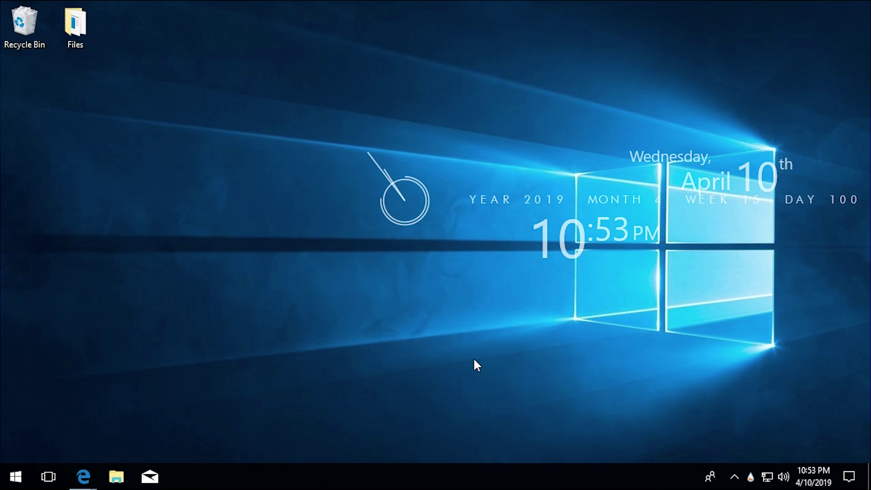
Move the Elementary digital time and the year, month and week line to the desktop's lower middle, and the analog clock farther left.
drag(565, 235, 379, 345)
drag(494, 203, 354, 307)
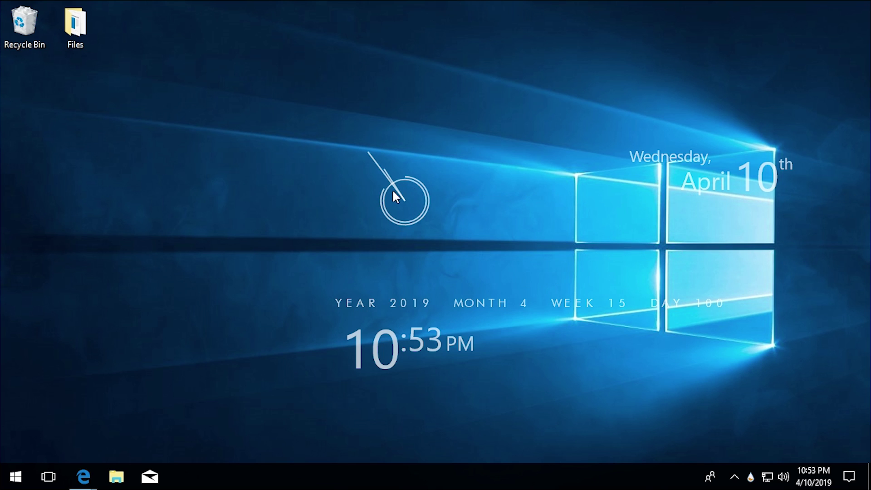
drag(392, 195, 269, 191)
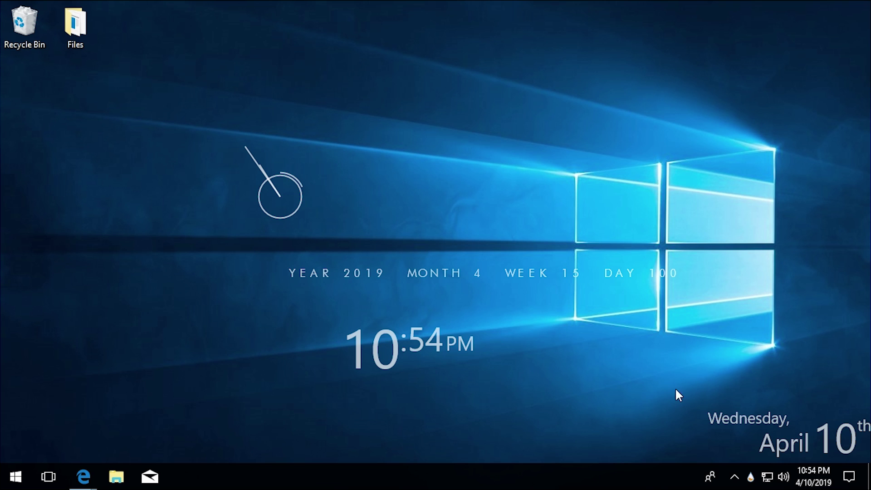
Move the Elementary weather skin to the desktop's lower right corner and the date skin to the lower left corner.
drag(433, 343, 440, 367)
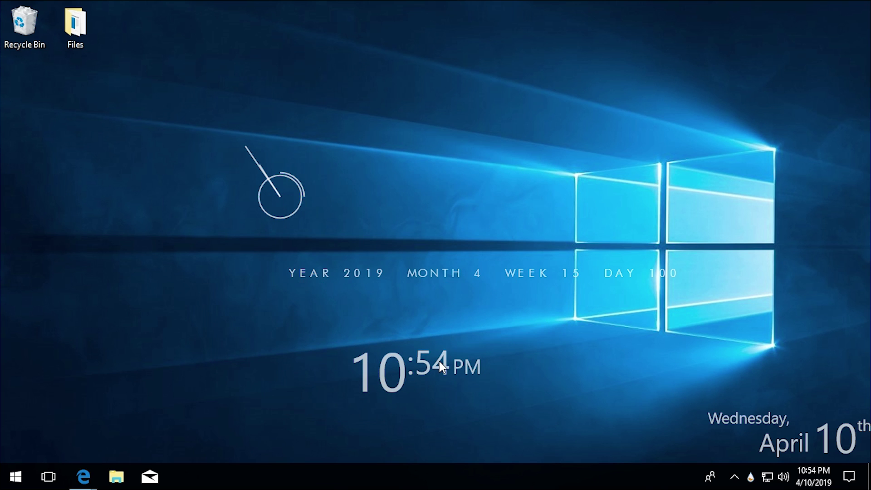
right_click(726, 412)
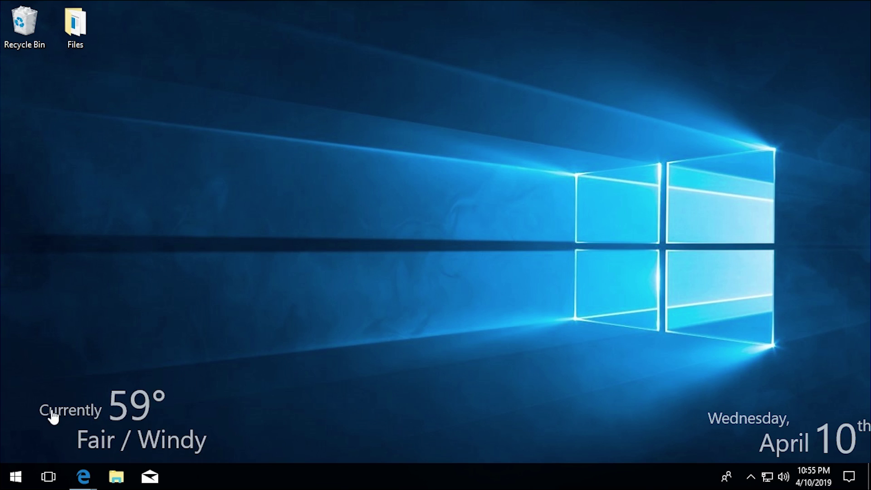
mouse_move(70, 415)
drag(69, 409, 742, 393)
drag(739, 442, 51, 442)
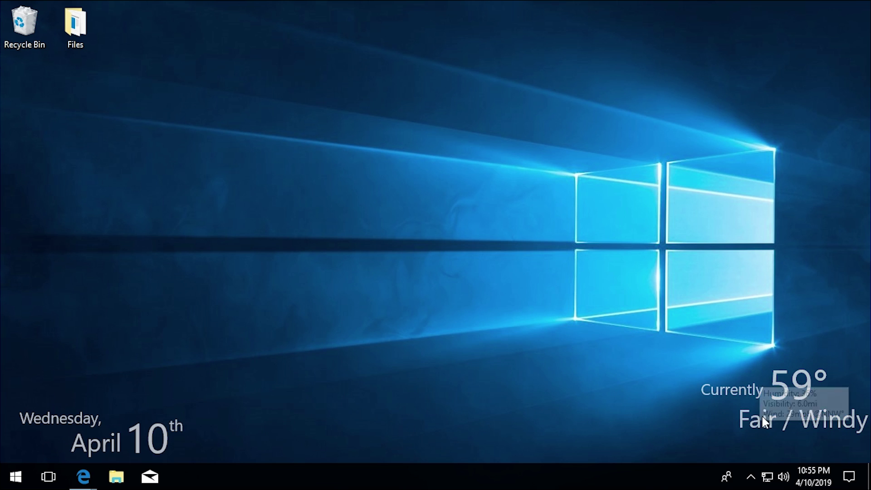
drag(761, 415, 764, 435)
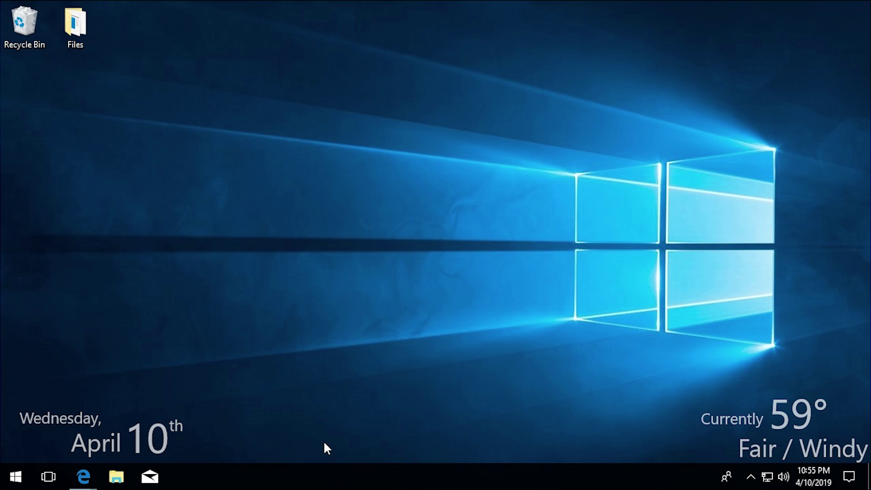
Copy the vNext2 folder out of the downloaded vNext II RM Suite zip onto the desktop and open the copy.
mouse_move(93, 475)
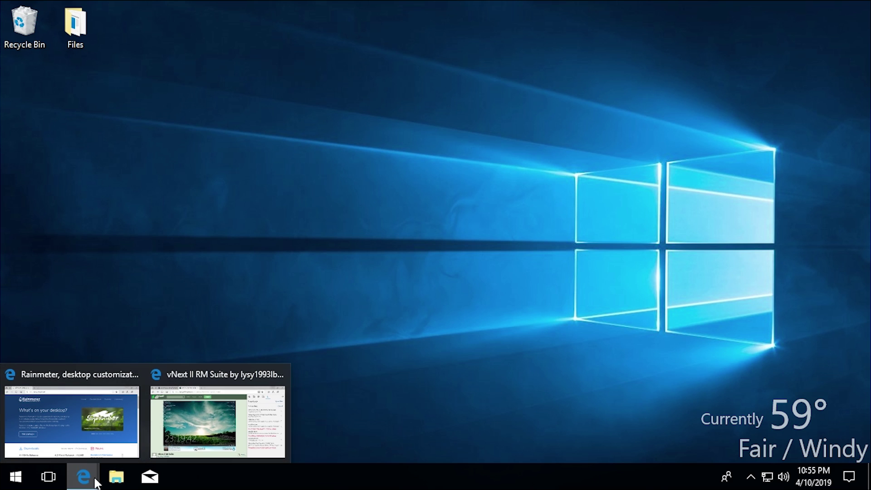
click(203, 422)
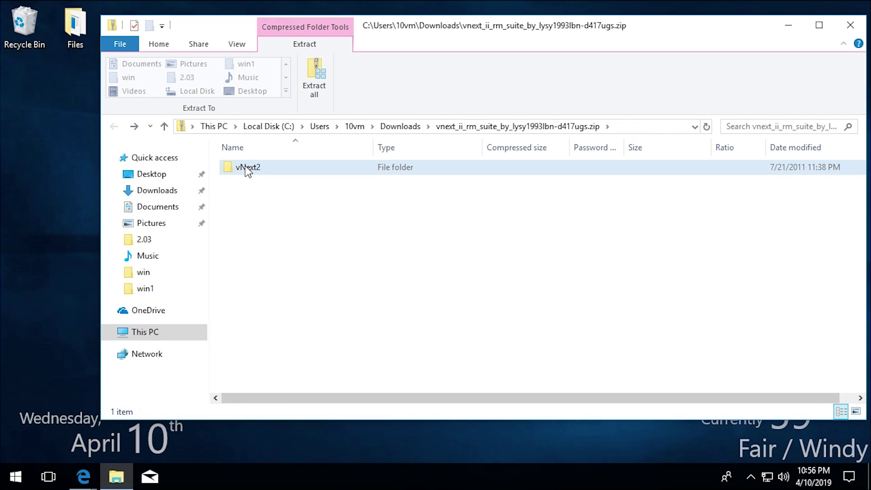
drag(256, 170, 54, 222)
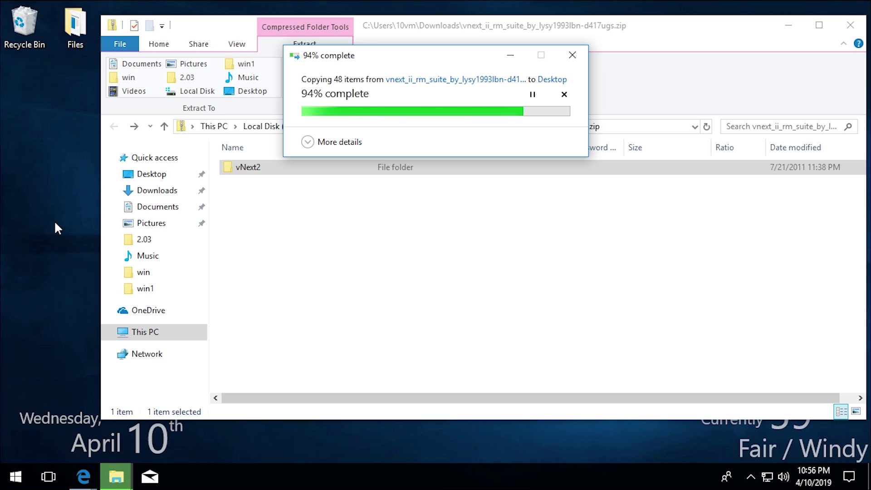
click(328, 205)
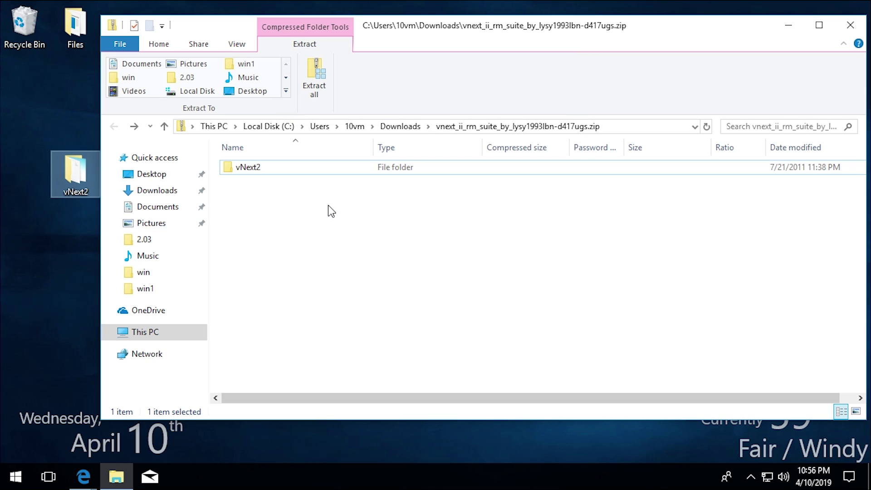
click(150, 338)
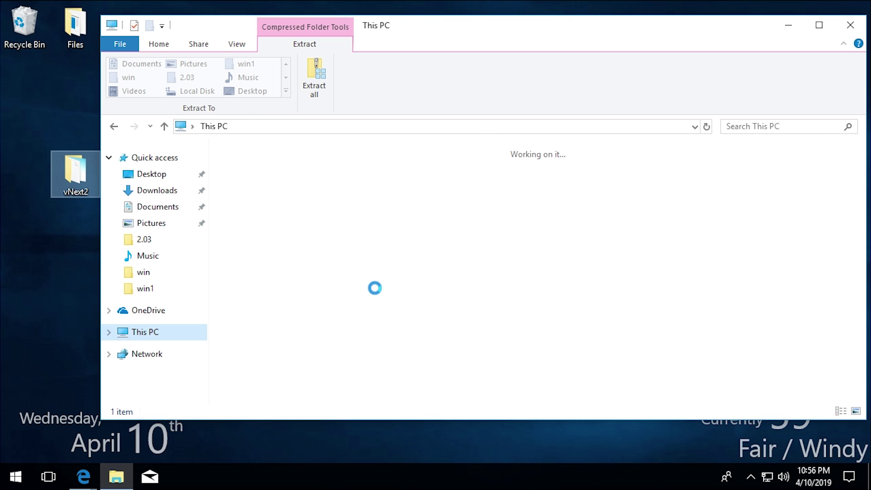
click(789, 25)
double_click(82, 179)
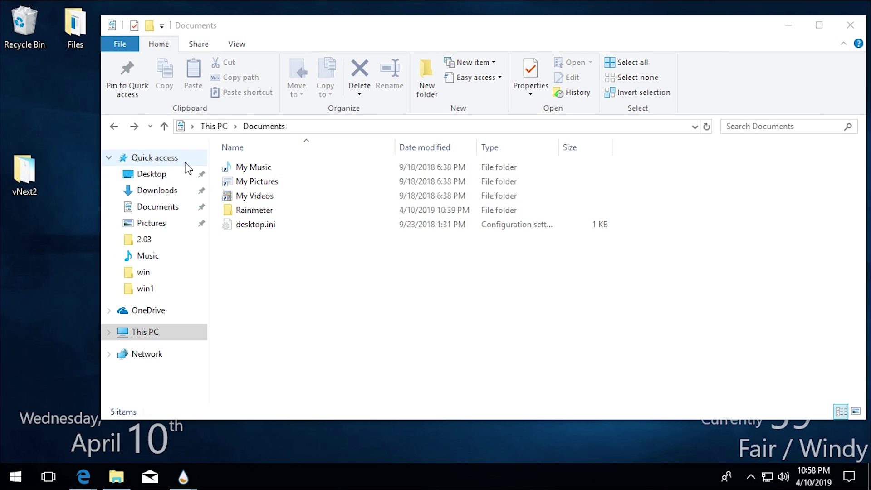
Move the vNext2 folder from the desktop into the Skins folder under Documents\Rainmeter.
double_click(253, 213)
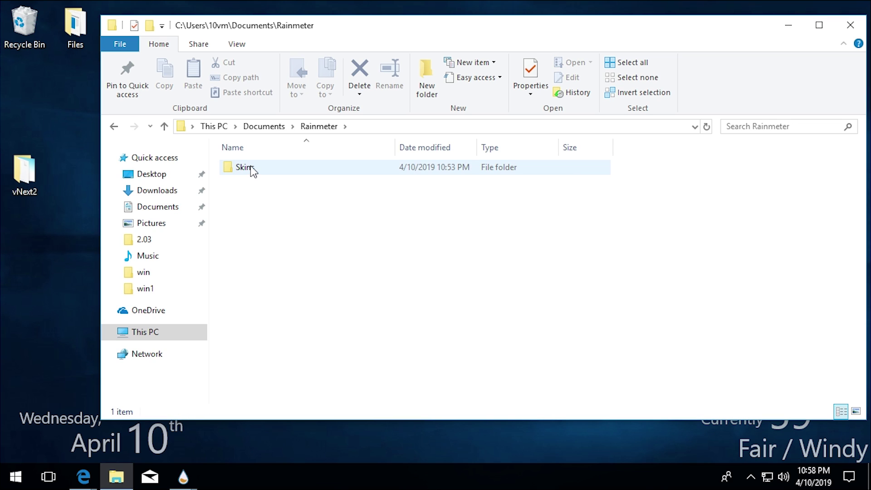
double_click(251, 166)
drag(28, 183, 252, 249)
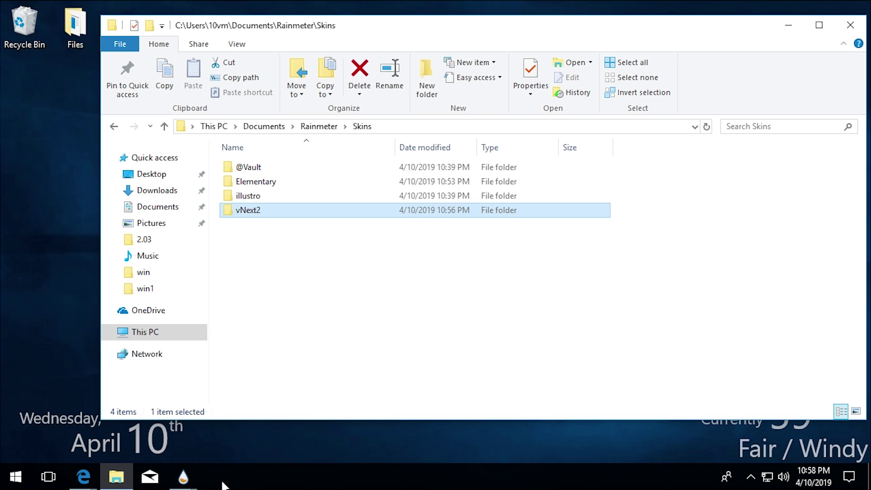
Close the About Rainmeter and Manage Rainmeter windows, and refresh all Rainmeter skins.
mouse_move(187, 480)
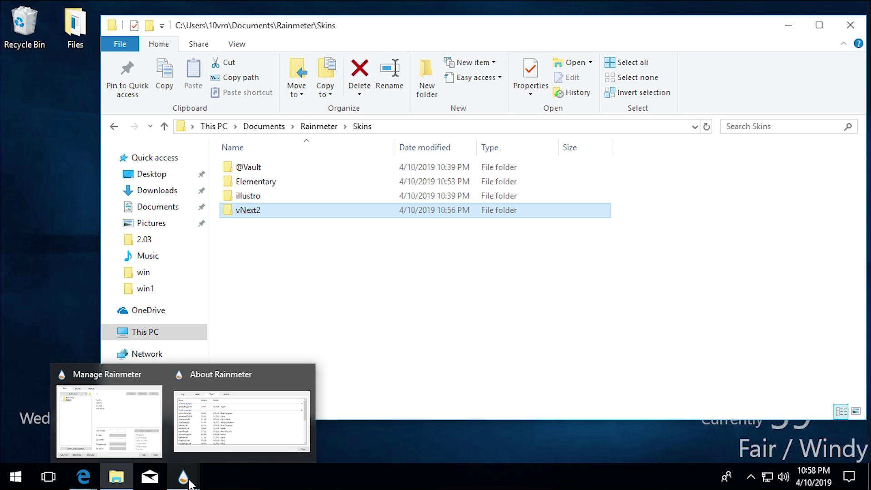
click(304, 375)
click(216, 376)
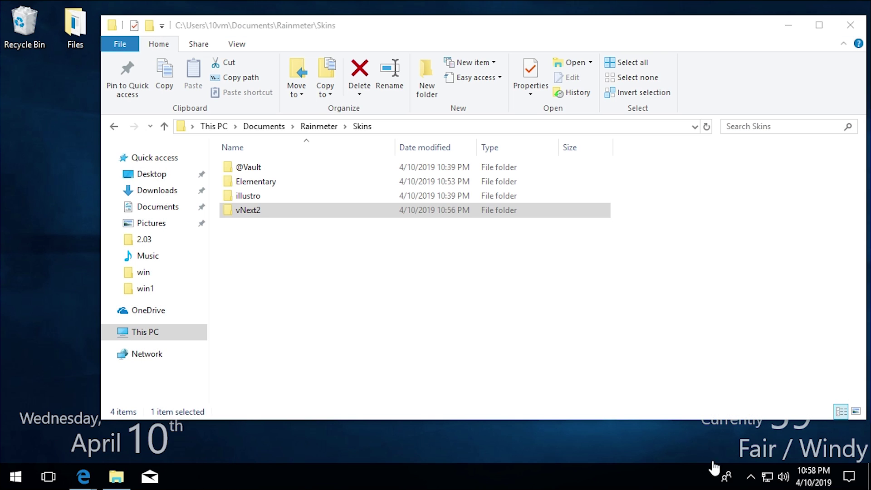
click(750, 477)
right_click(753, 450)
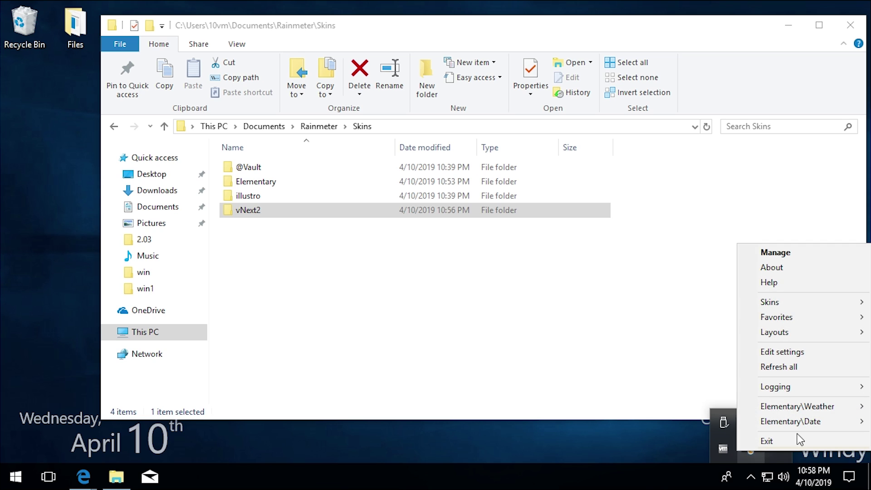
click(803, 366)
click(750, 476)
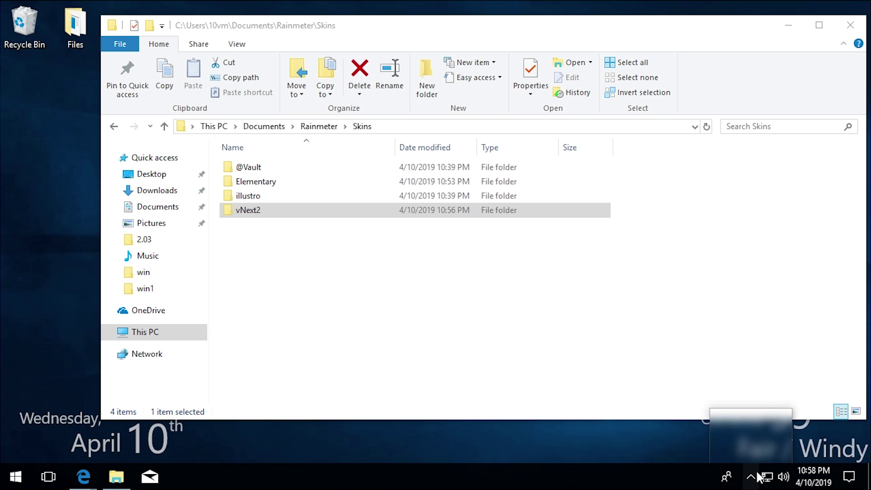
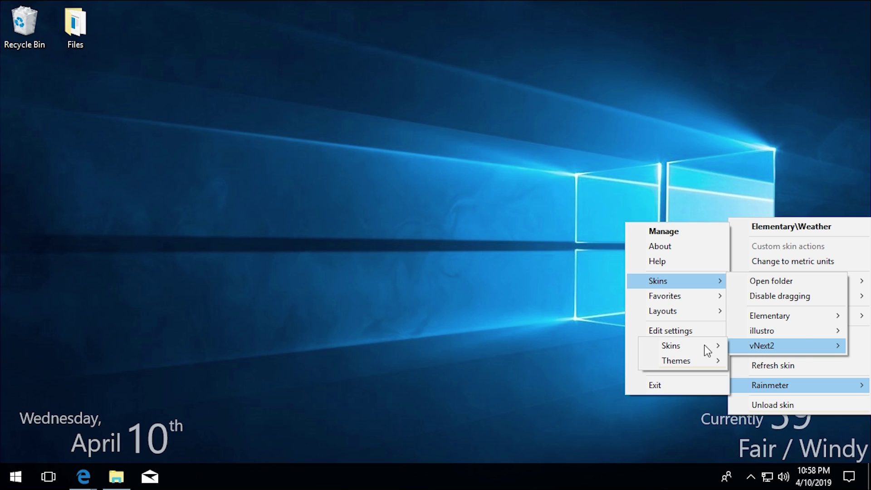
Load the CPU skin from vNext2's SYSTEM group and place it in the desktop's upper right corner.
mouse_move(693, 345)
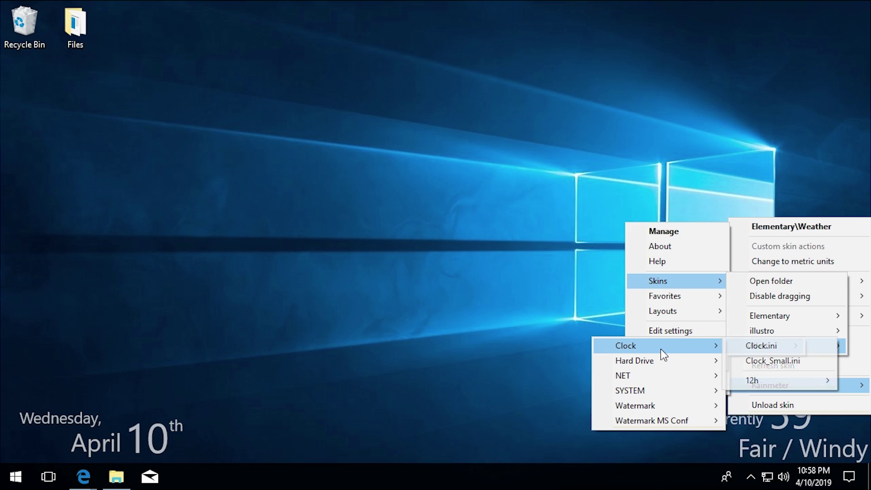
mouse_move(669, 389)
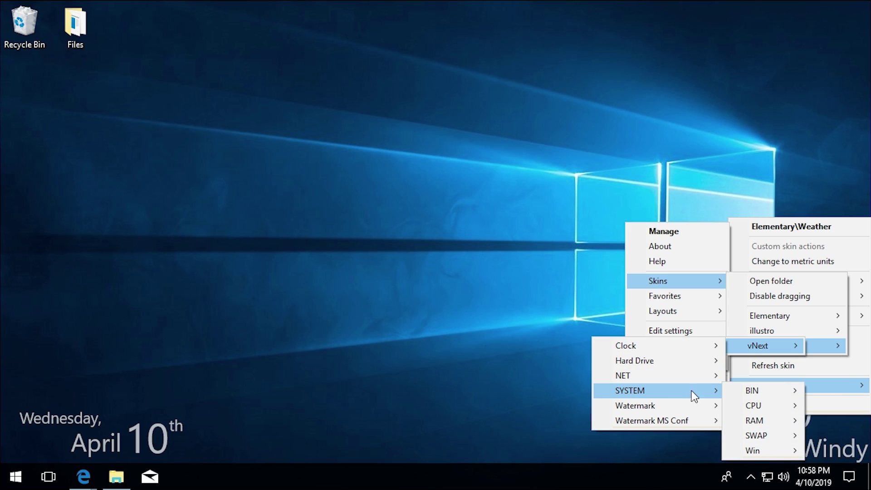
mouse_move(754, 405)
click(694, 405)
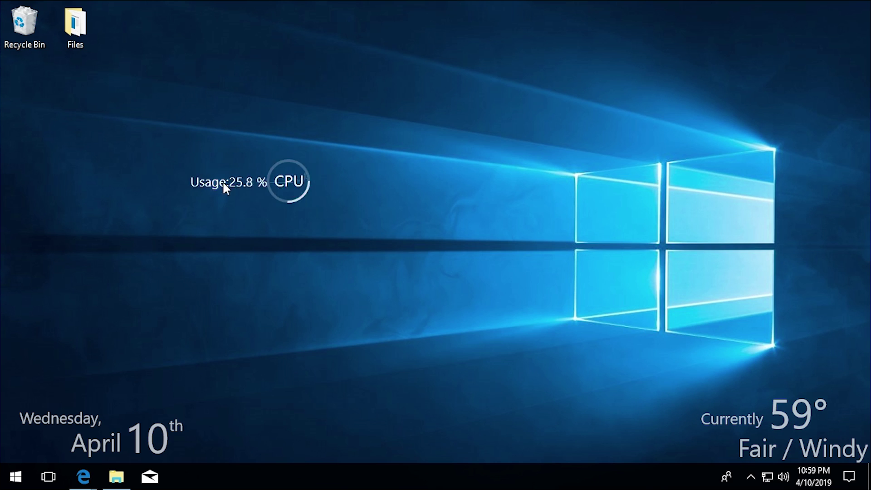
drag(223, 180, 780, 24)
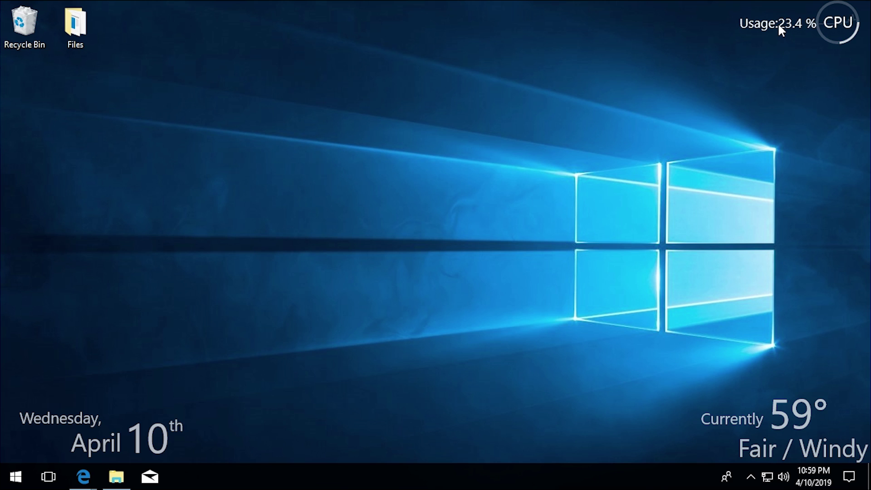
Load the RAM skin from vNext2's SYSTEM group and place it directly below the CPU skin.
right_click(777, 23)
mouse_move(739, 66)
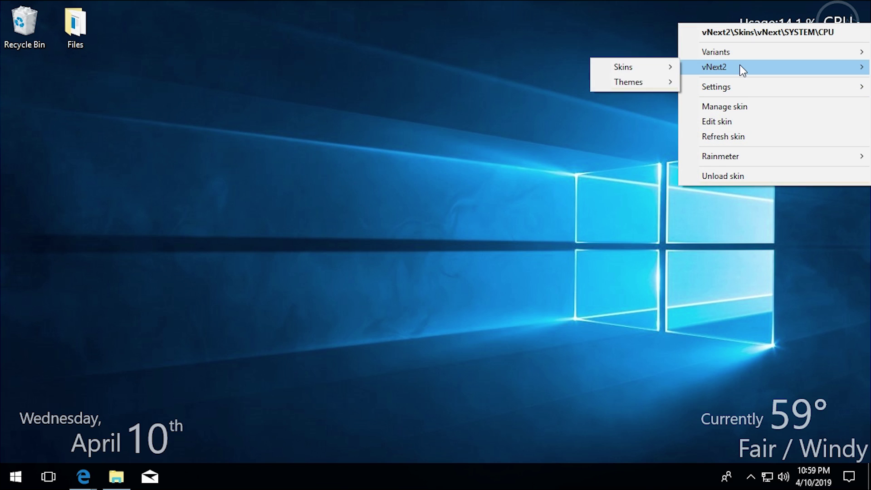
mouse_move(641, 70)
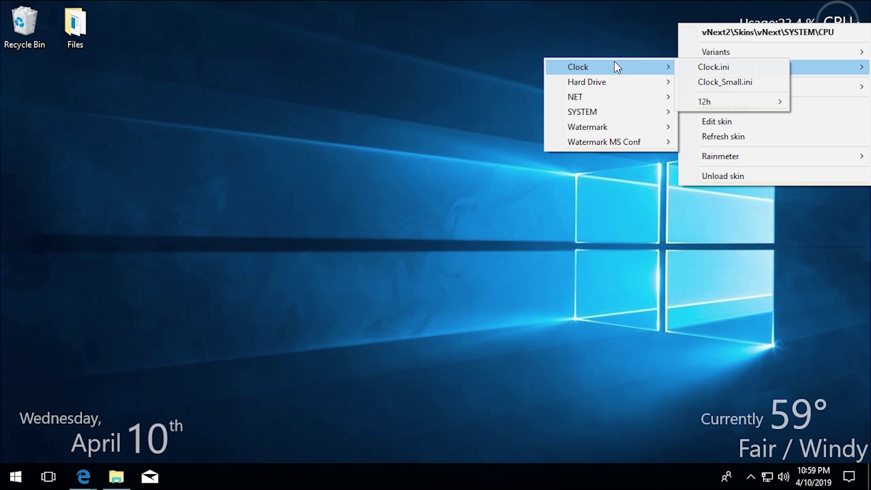
mouse_move(608, 112)
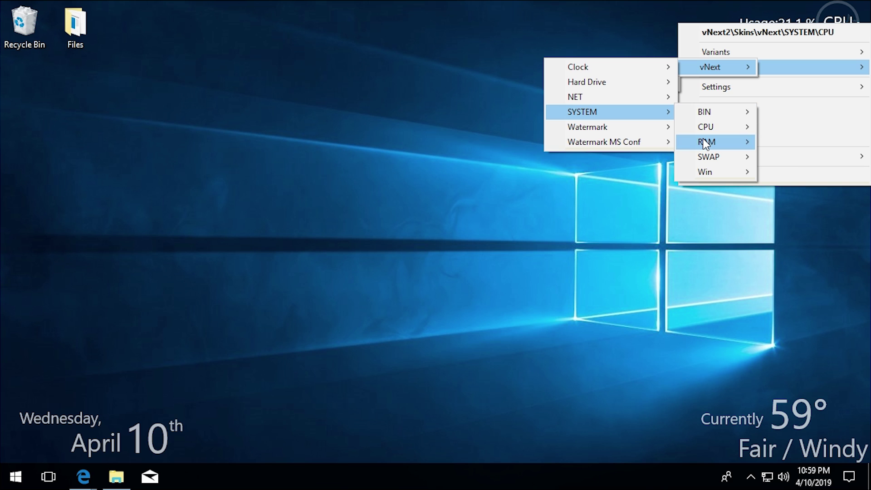
mouse_move(705, 143)
click(771, 141)
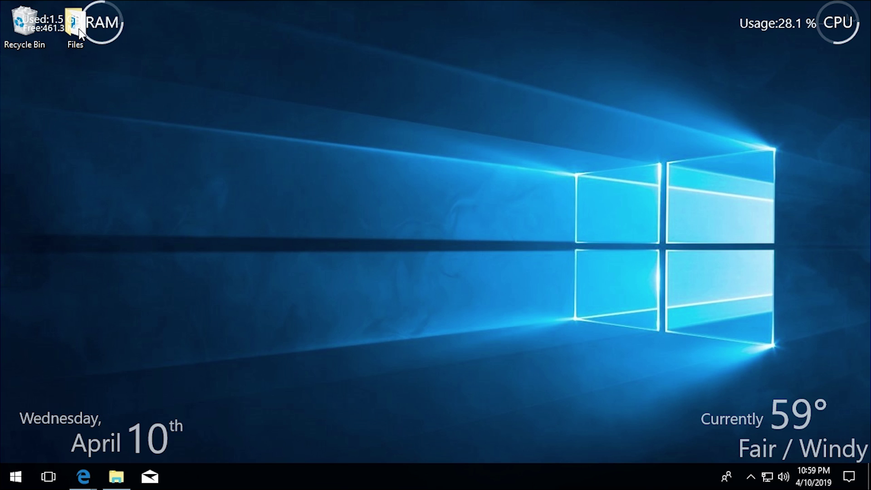
drag(79, 33, 802, 72)
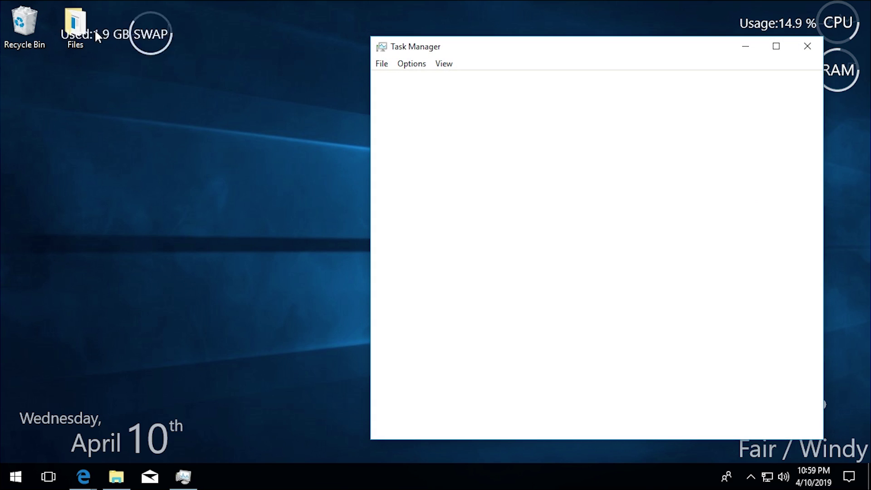
Place the vNext2 SWAP skin directly below the RAM skin and close Task Manager.
drag(94, 29, 829, 155)
click(807, 44)
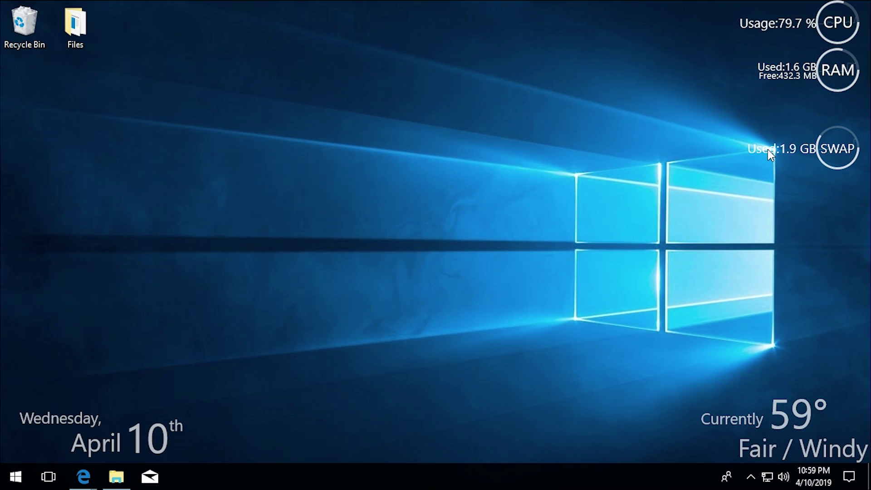
drag(768, 149, 778, 119)
right_click(778, 118)
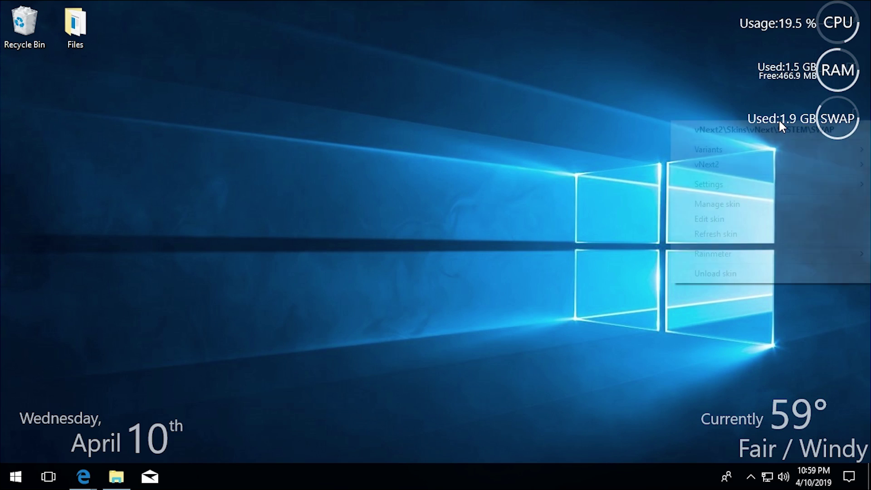
click(734, 197)
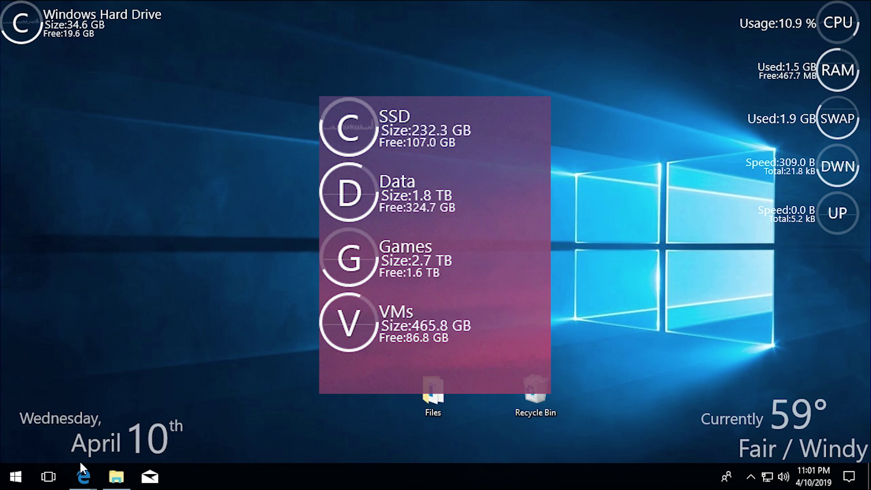
Shift the weather skin slightly away from the desktop's edge, and try the date skin farther inward before returning it near its corner.
drag(69, 424, 221, 353)
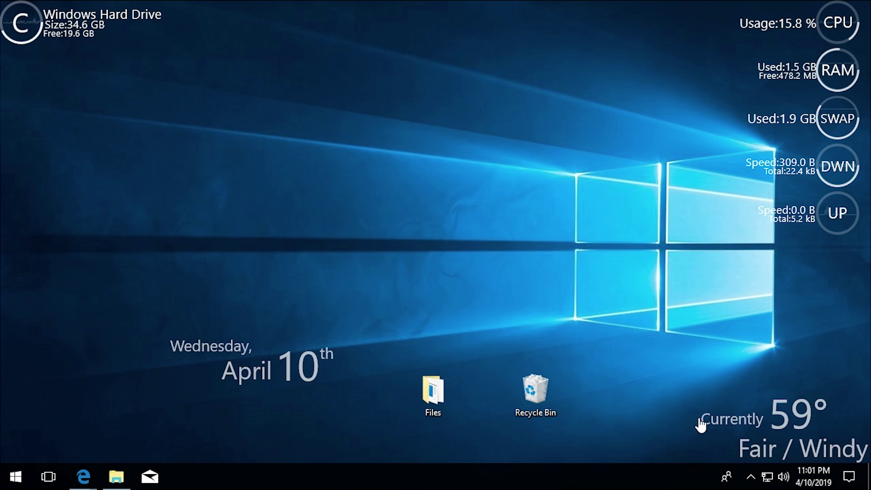
mouse_move(736, 416)
mouse_down()
mouse_move(376, 379)
mouse_move(15, 406)
mouse_move(317, 397)
mouse_move(729, 412)
mouse_up()
drag(286, 370, 127, 437)
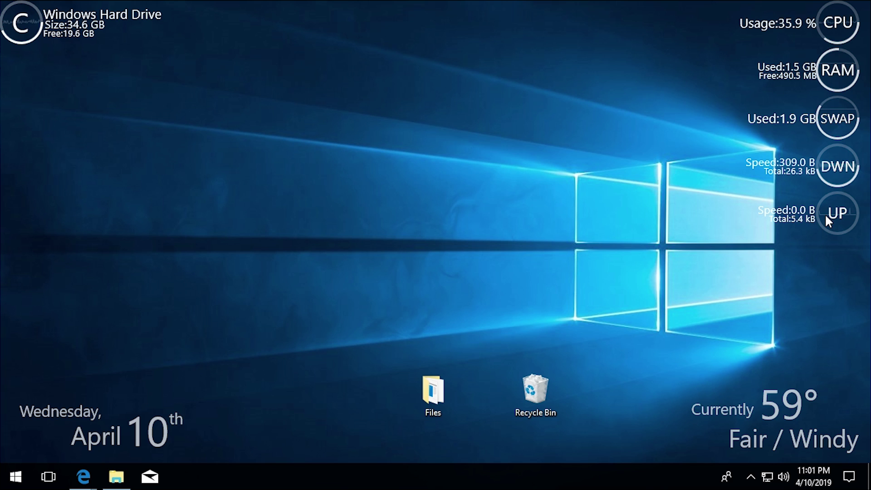
Load the Microsoft Confidential.ini skin from vNext2's Watermark MS Conf group.
right_click(787, 217)
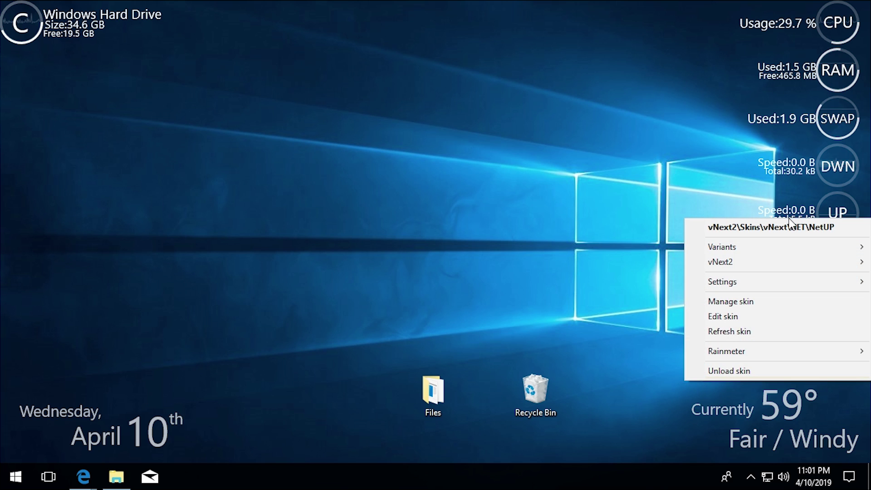
mouse_move(737, 259)
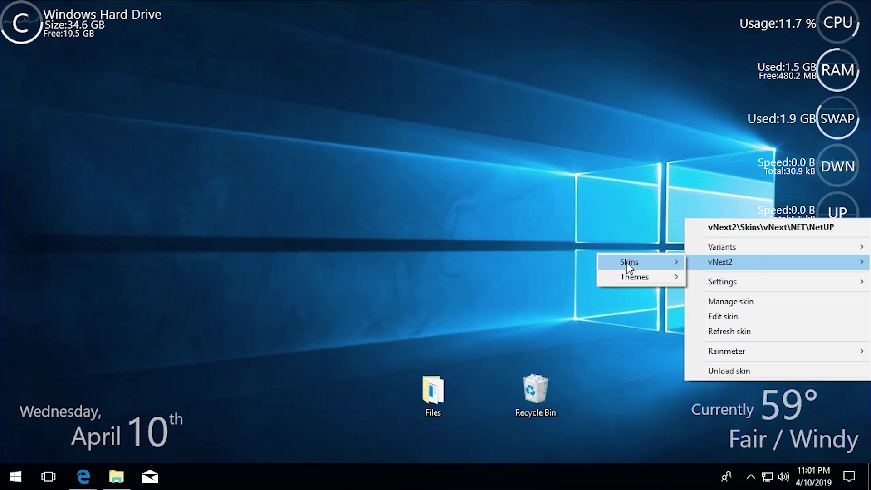
mouse_move(627, 262)
mouse_move(707, 265)
mouse_move(611, 334)
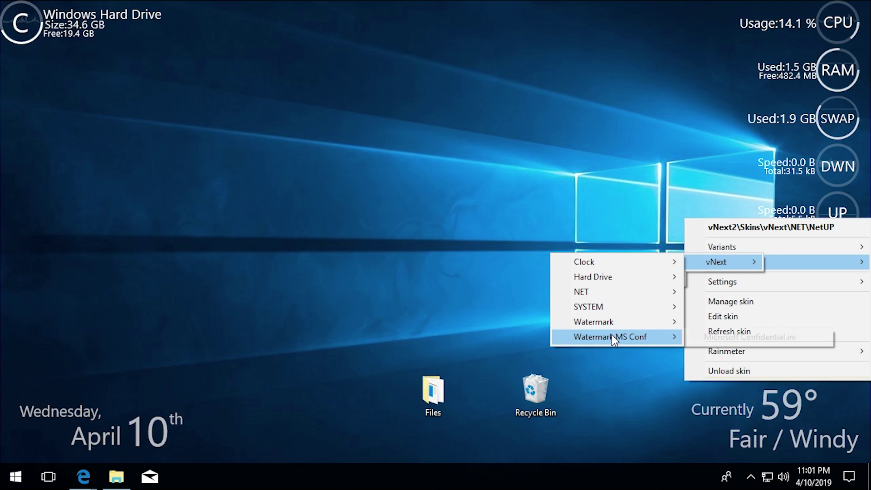
click(701, 339)
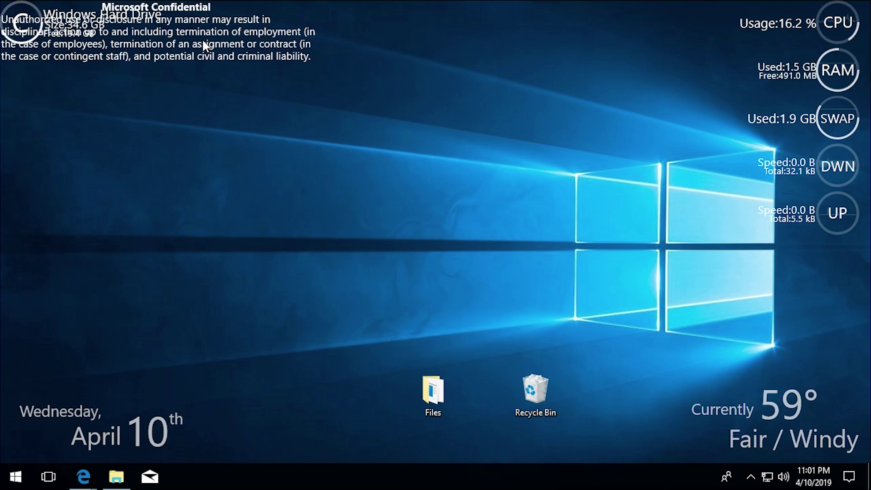
Move the Microsoft Confidential watermark into the desktop's lower-right corner area, just above the taskbar.
drag(201, 39, 337, 85)
drag(172, 13, 612, 315)
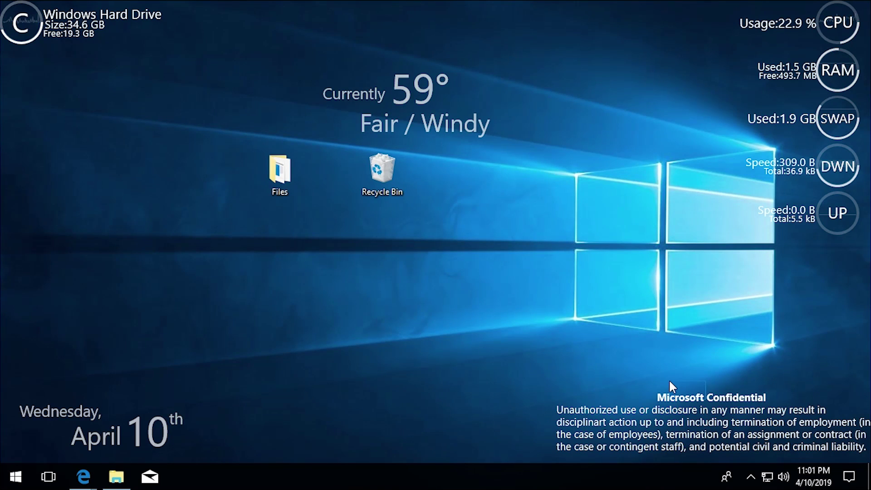
mouse_move(668, 379)
mouse_down()
mouse_move(675, 401)
mouse_move(671, 370)
mouse_move(669, 388)
mouse_move(675, 383)
mouse_up()
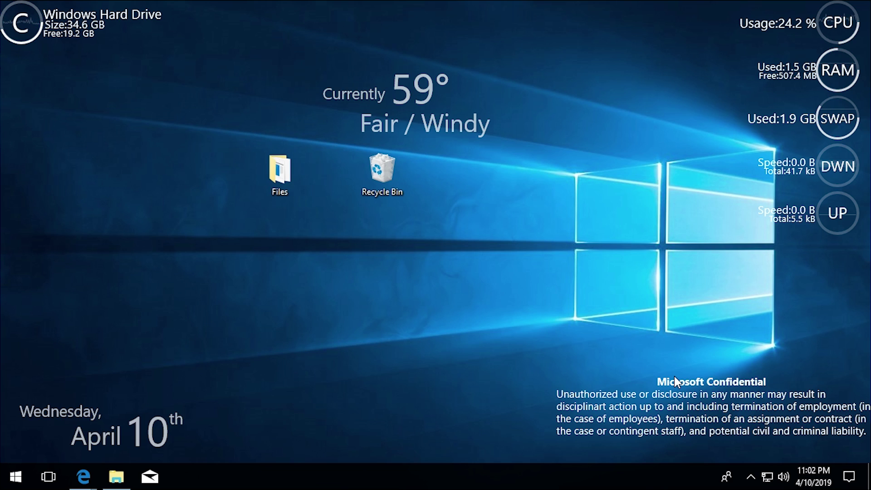
right_click(676, 377)
click(687, 388)
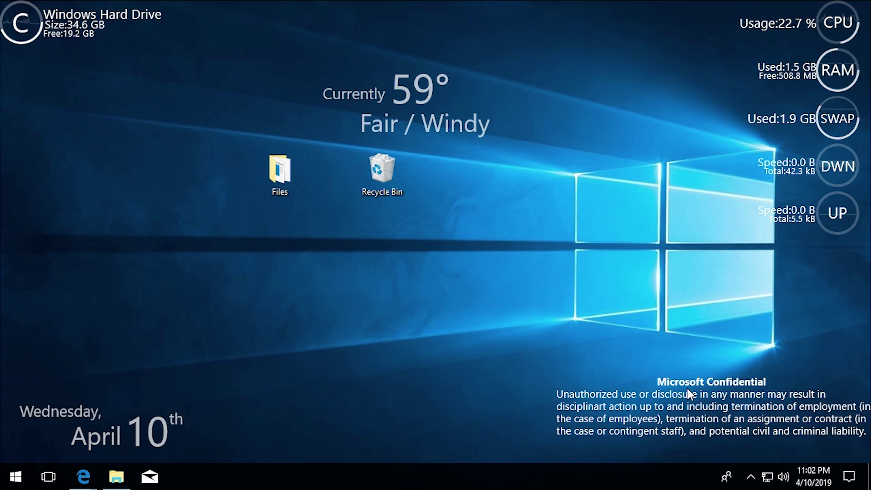
right_click(687, 389)
click(680, 412)
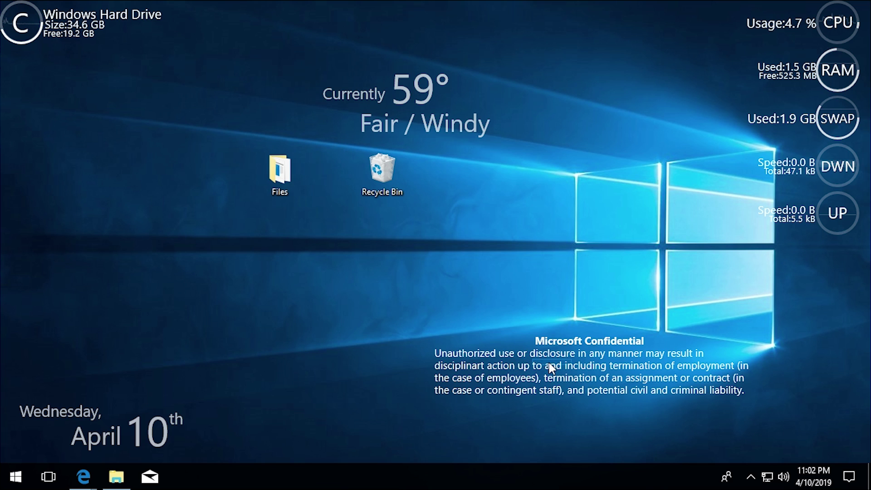
drag(533, 359, 681, 410)
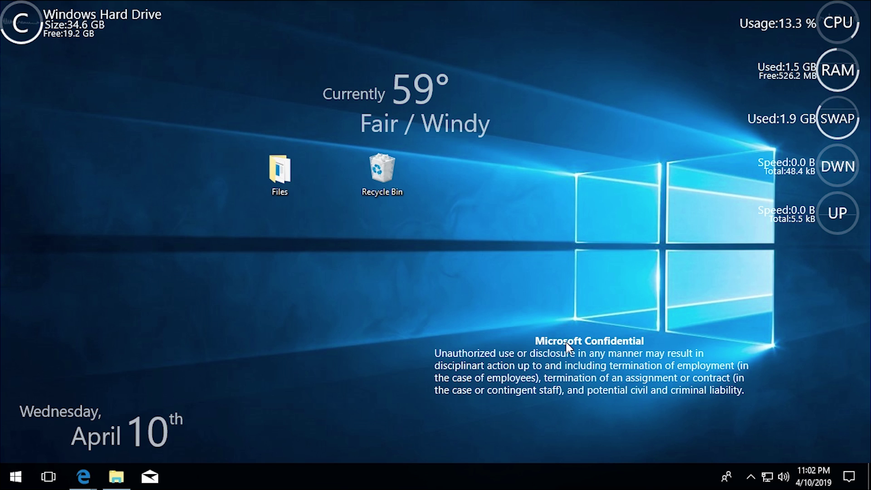
drag(565, 341, 685, 391)
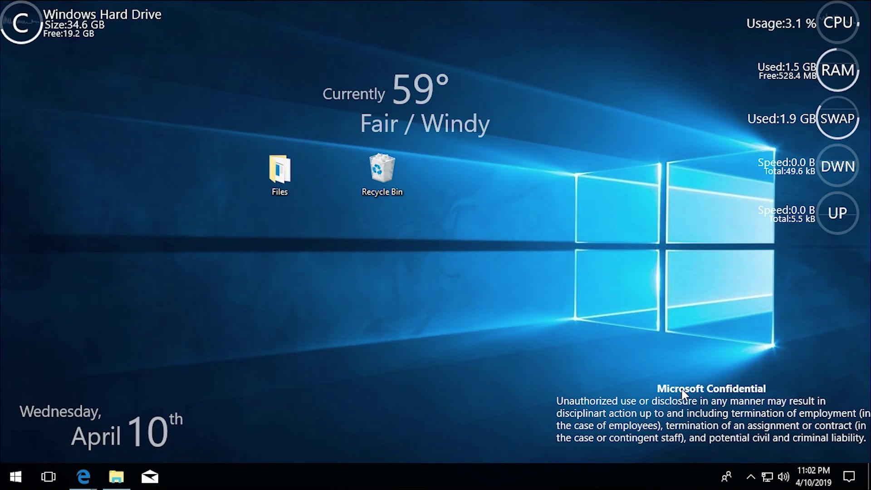
Load the skin from vNext2's Watermark group and place it in the desktop's lower-right corner, directly beneath the Microsoft Confidential text.
right_click(686, 394)
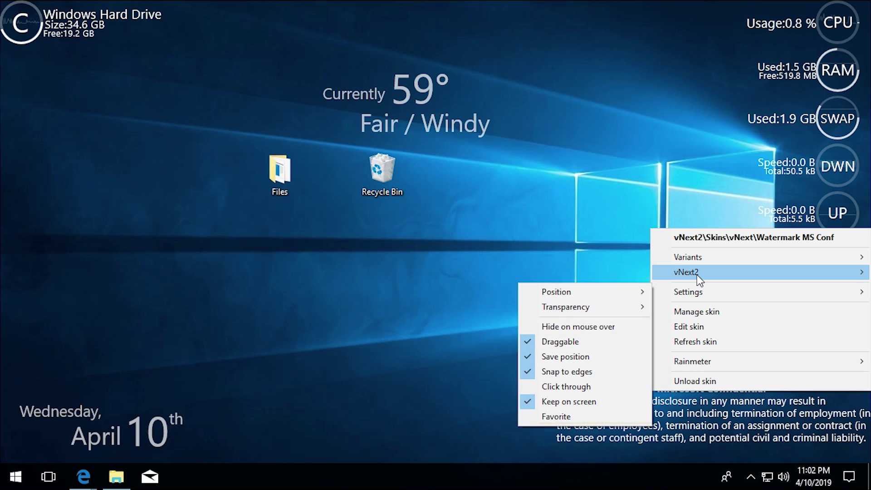
mouse_move(697, 274)
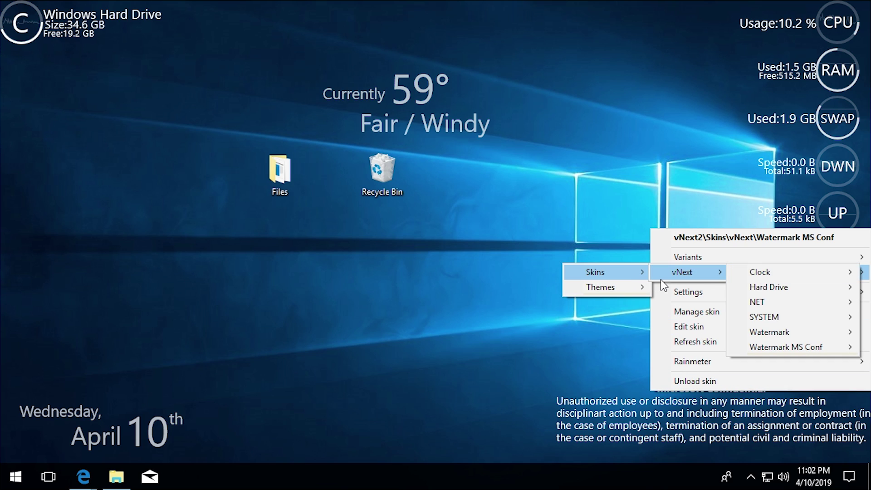
mouse_move(776, 330)
click(694, 330)
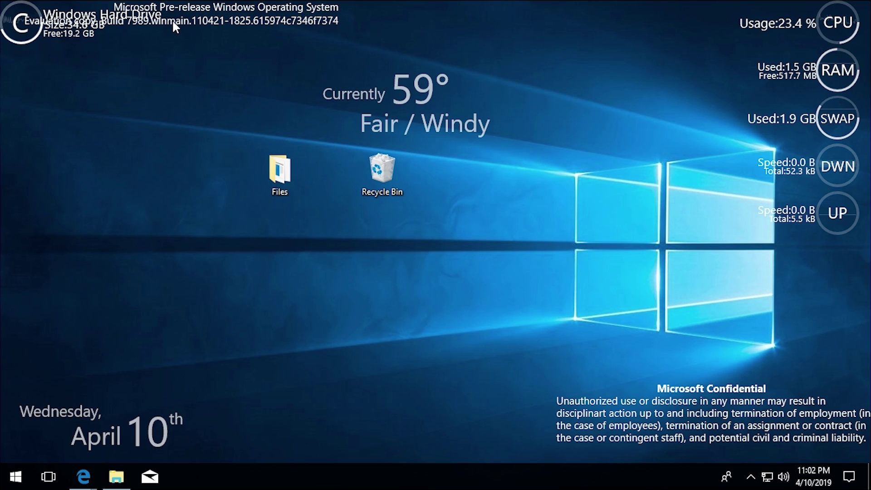
drag(160, 19, 706, 456)
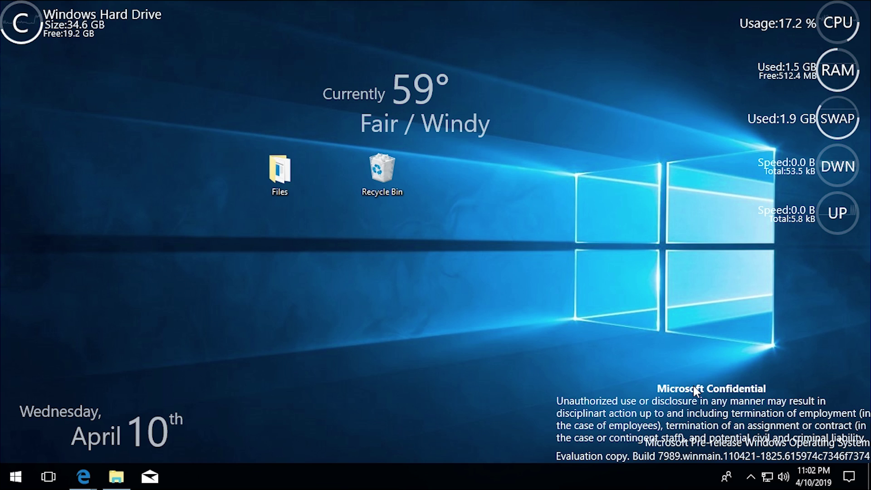
drag(694, 387, 685, 367)
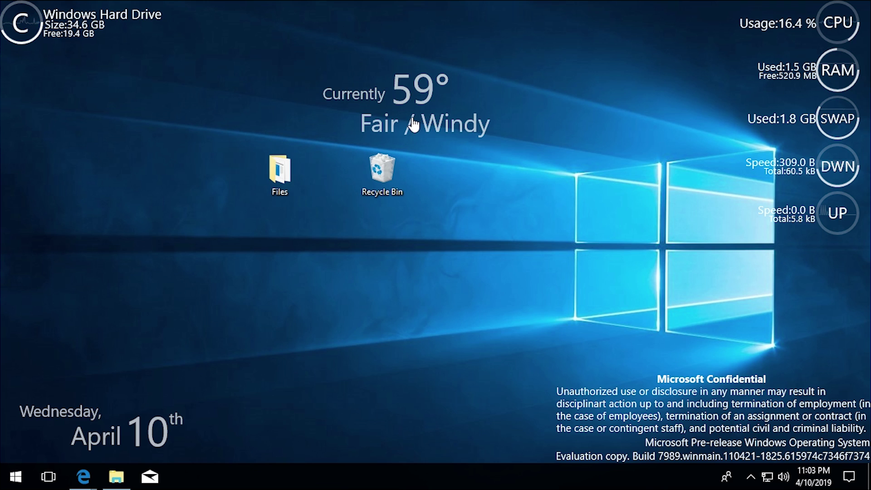
Place the weather skin above the Microsoft Confidential text, and shift the Recycle Bin and Files icons one grid space to the right.
drag(408, 126, 776, 346)
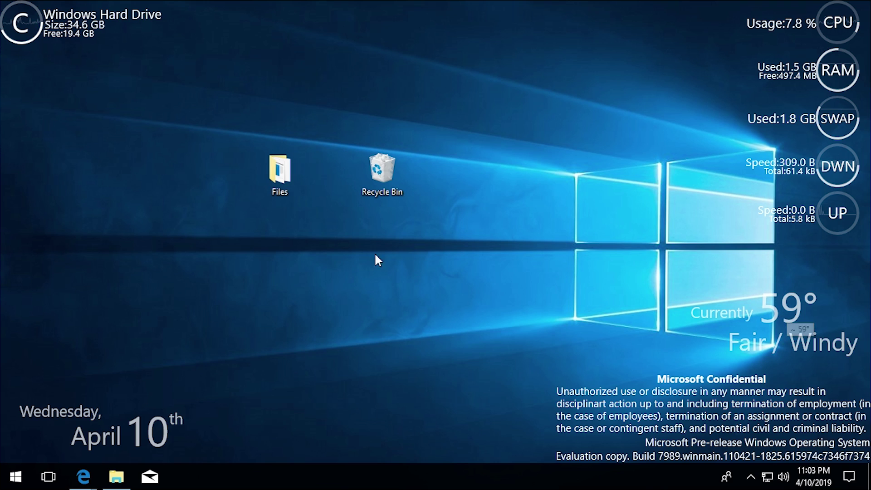
drag(382, 172, 484, 174)
drag(284, 180, 386, 191)
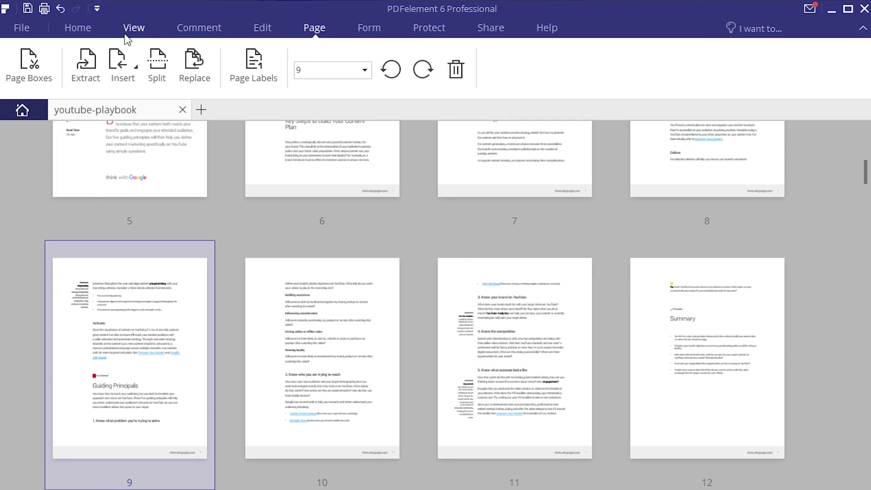
In PDFelement, browse the page thumbnails of youtube-playbook and open page 23 for viewing.
scroll(339, 243, up, 3)
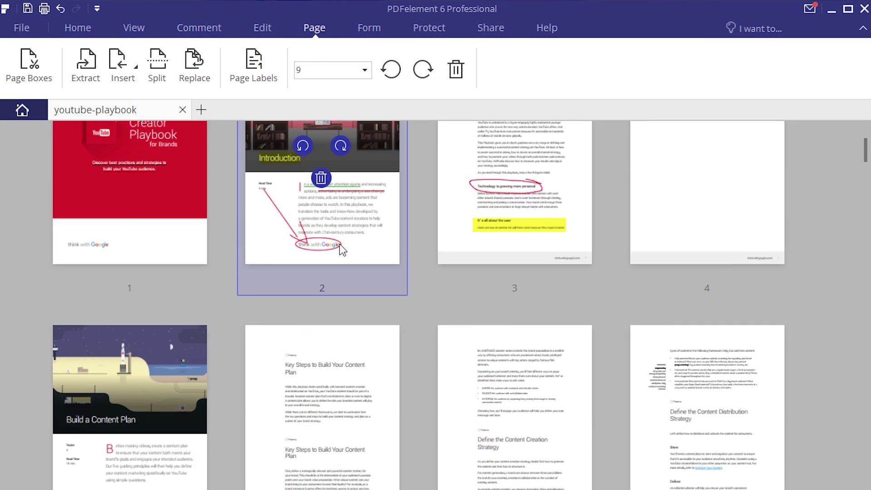
scroll(339, 244, down, 15)
scroll(340, 243, down, 5)
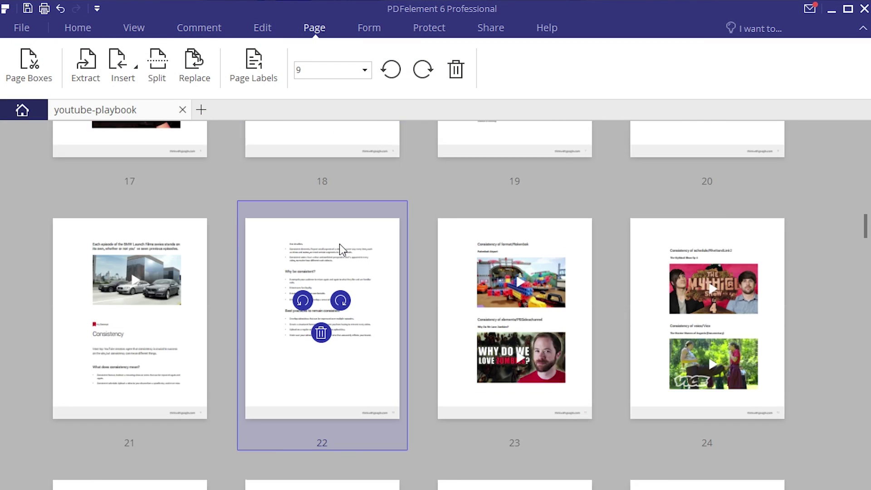
double_click(511, 245)
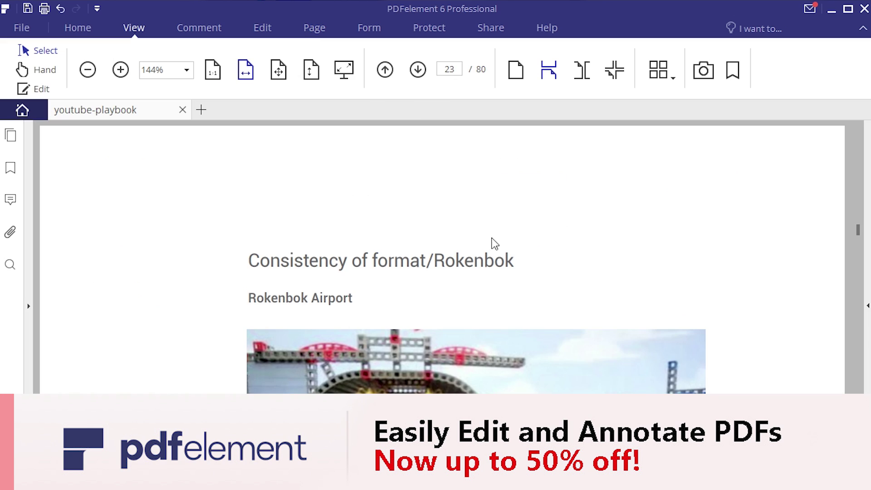
scroll(469, 247, down, 4)
Close the youtube-playbook document and reopen youtube-playbook.pdf from the recent files.
click(76, 31)
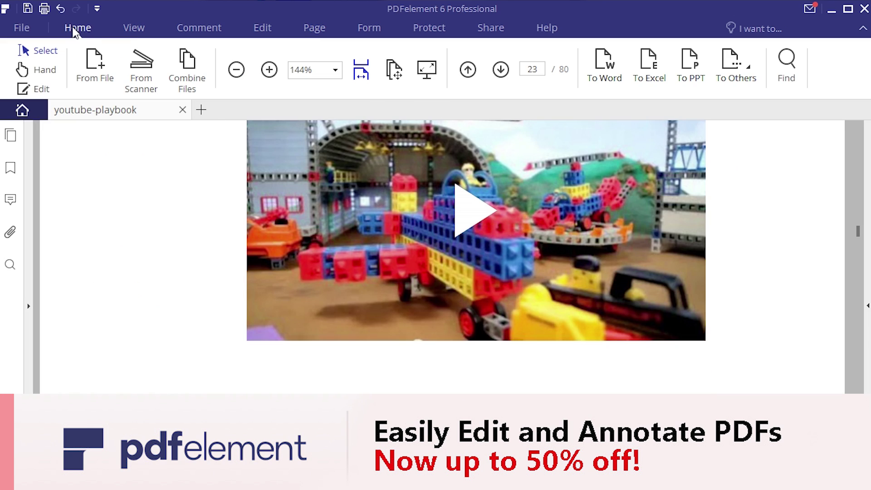
click(185, 110)
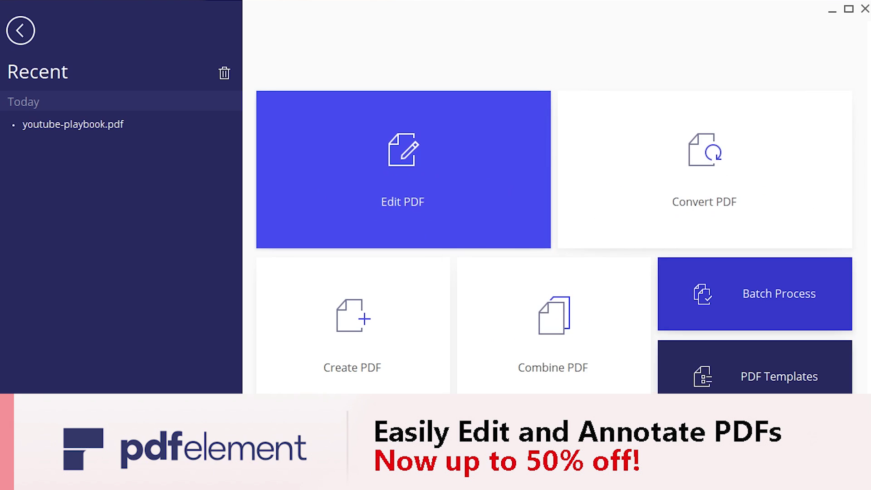
click(82, 129)
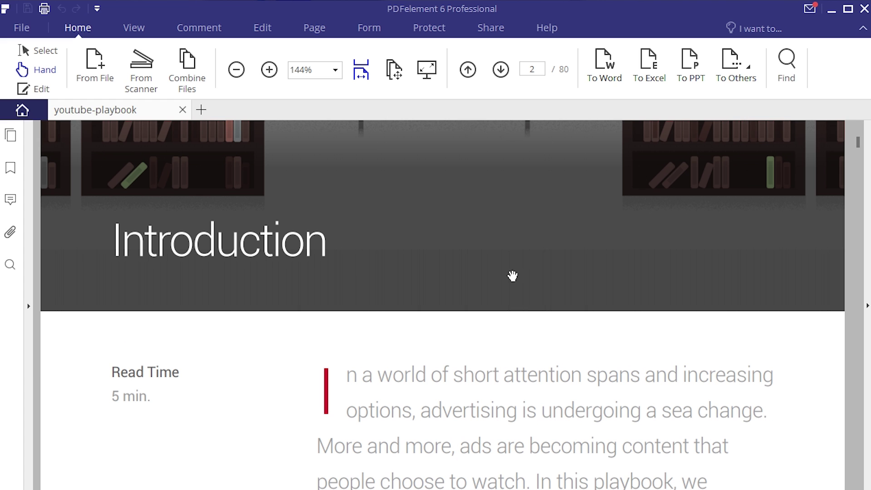
On page 2, highlight the heading "Introduction" in yellow and underline "n a world of short attention spans" in green.
click(199, 28)
drag(114, 240, 319, 253)
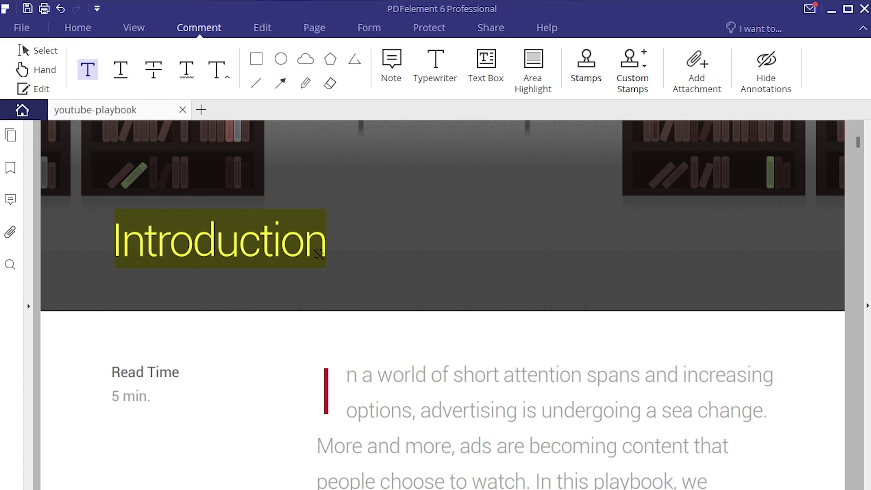
scroll(366, 386, down, 2)
drag(347, 294, 635, 302)
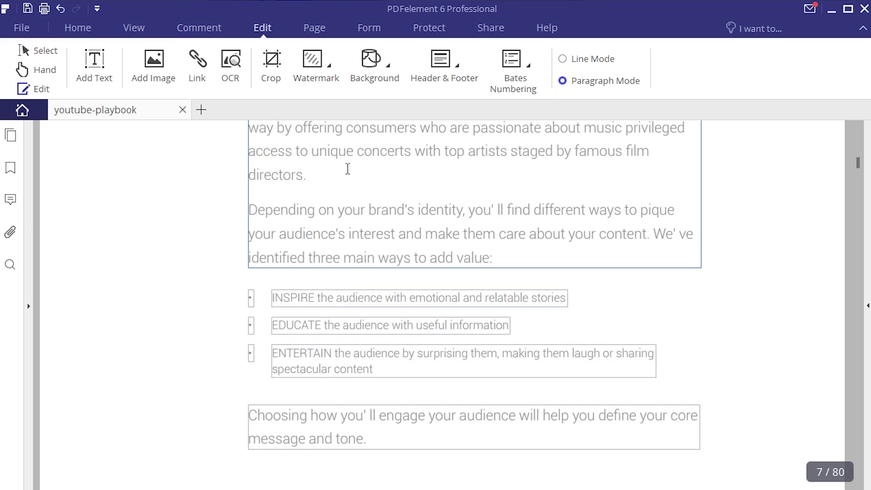
Correct "Ceation" to "Creation" in page 7's heading "Define the Content Ceation Strategy".
scroll(346, 178, down, 5)
scroll(350, 184, down, 2)
scroll(350, 185, up, 2)
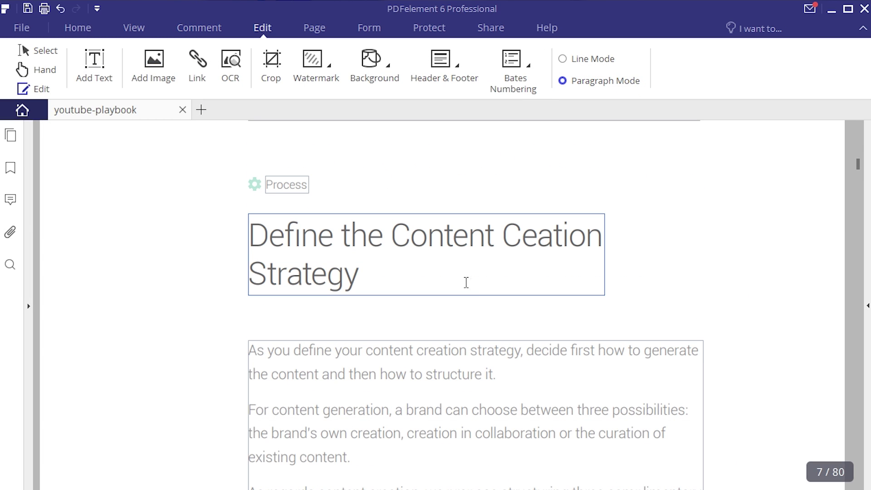
click(521, 239)
text(r)
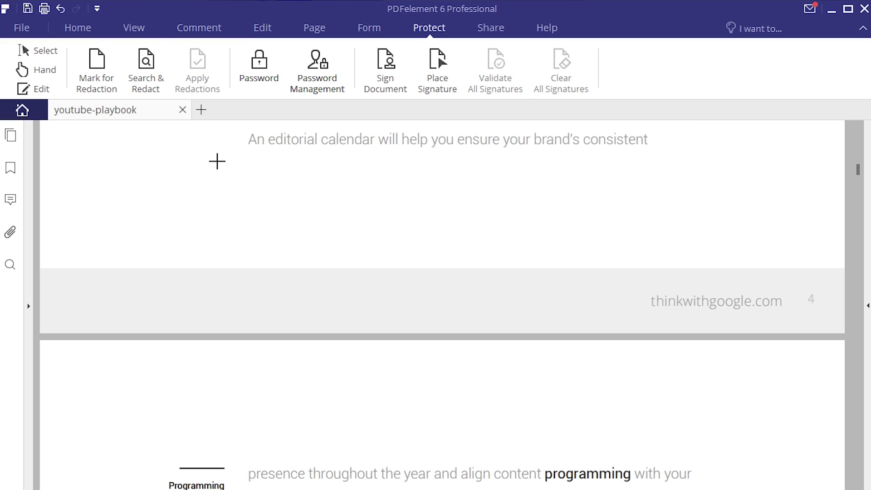
Mark an area of the document's page for redaction.
drag(217, 162, 680, 239)
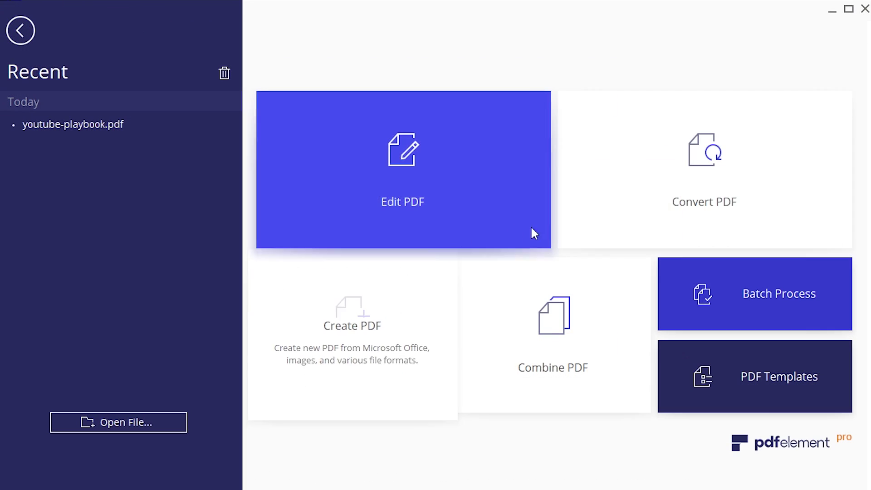
Browse the popular designs in the PDF template library and close the library.
click(730, 361)
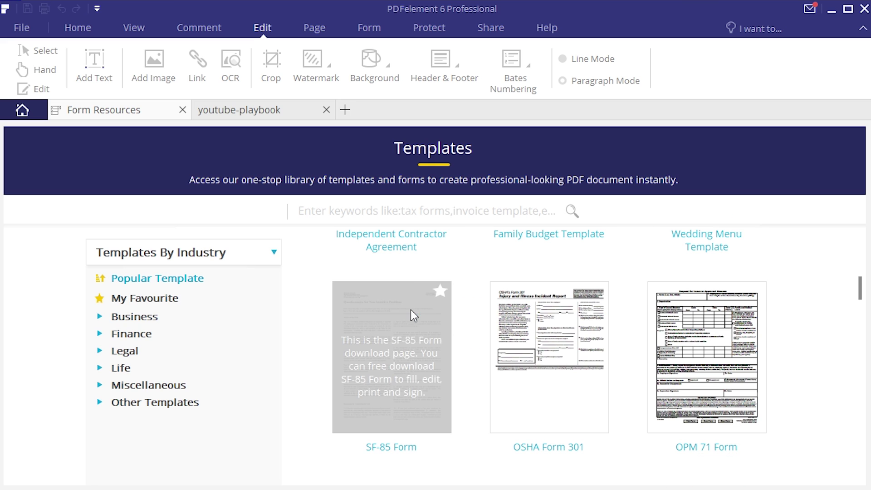
scroll(608, 359, down, 5)
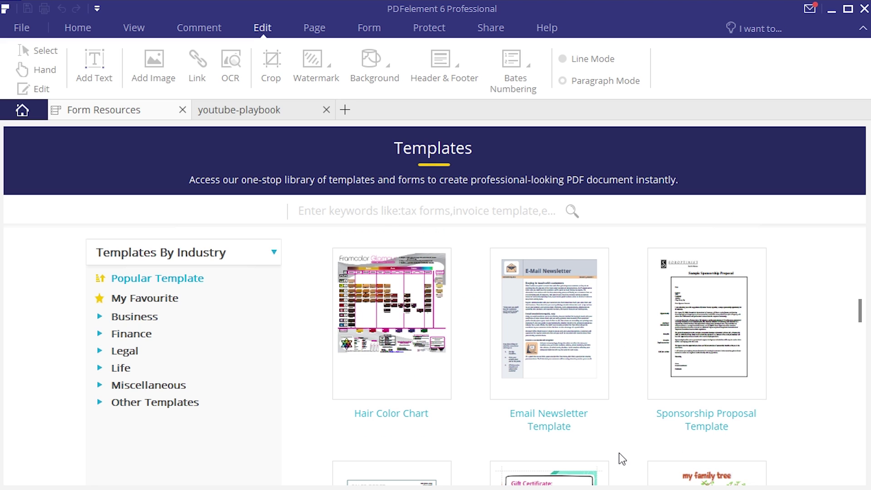
scroll(619, 458, down, 3)
click(182, 109)
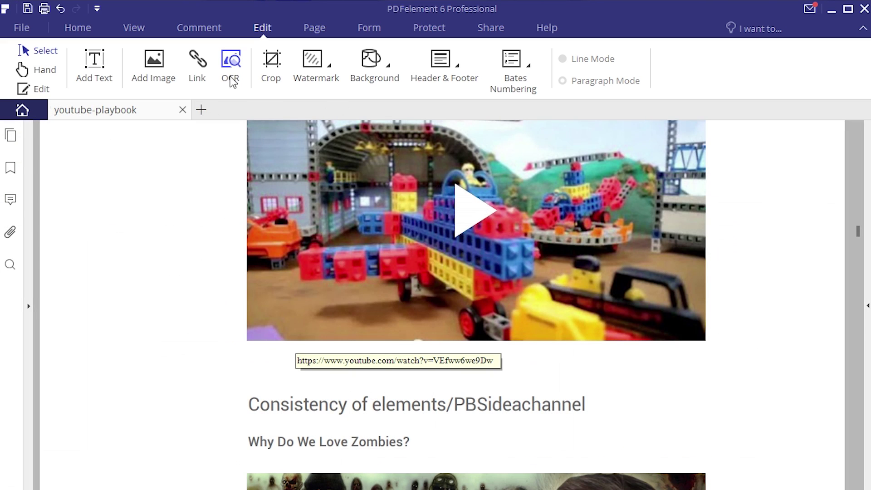
Run OCR on youtube-playbook with Editable Text output in English, without saving the earlier changes.
click(229, 71)
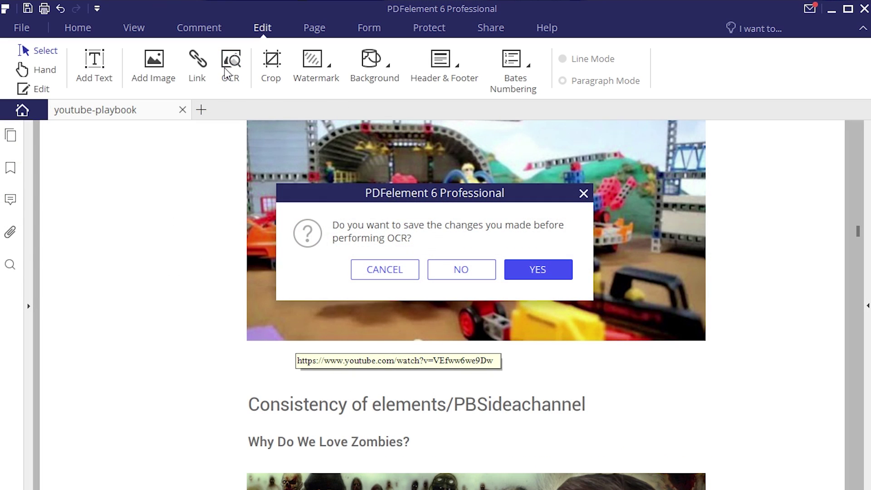
click(461, 271)
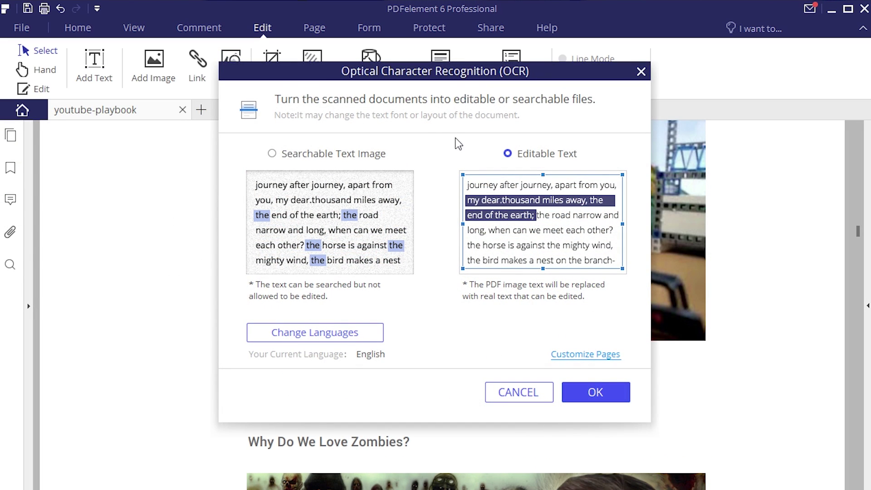
click(595, 393)
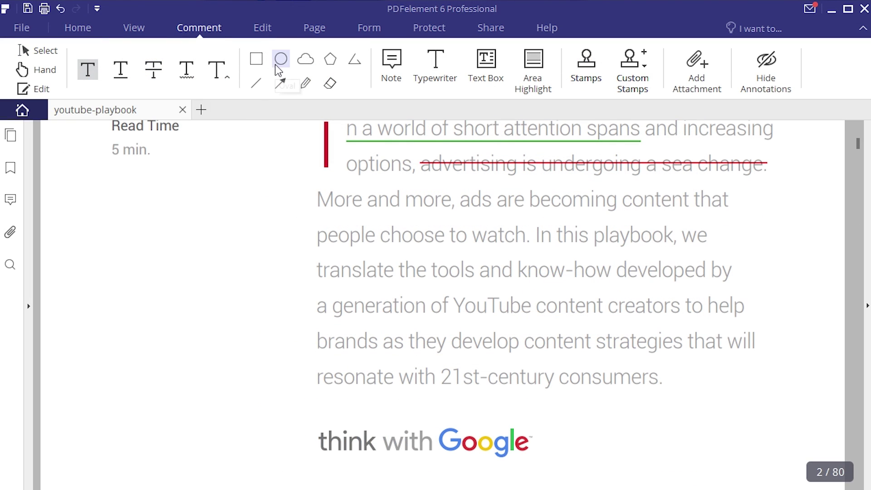
Draw a red oval around the "think with Google" logo on page 2.
click(277, 62)
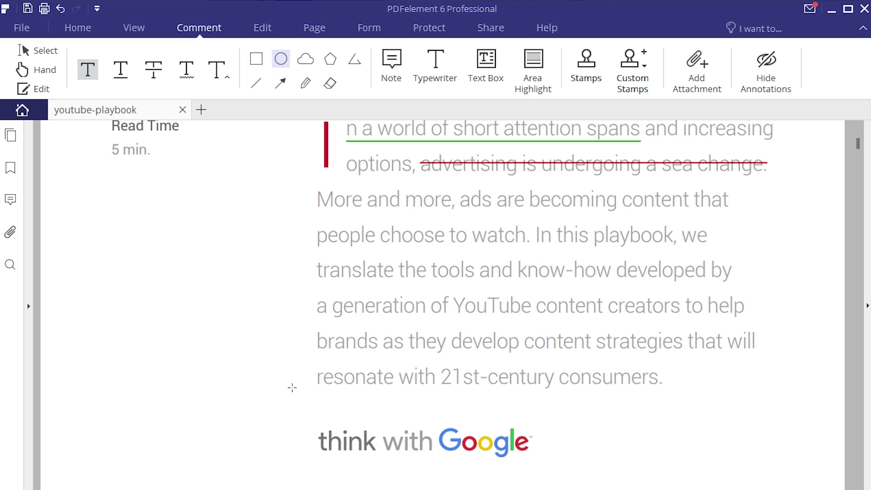
drag(307, 410, 480, 466)
drag(537, 470, 541, 472)
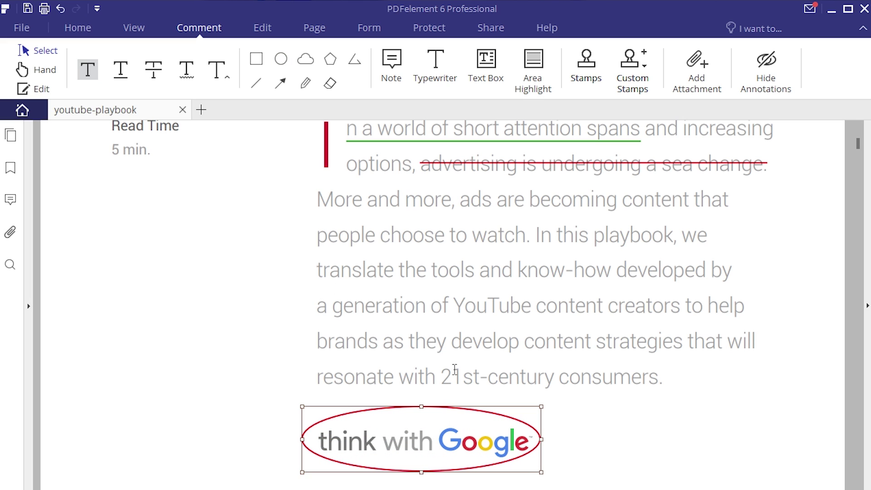
click(330, 85)
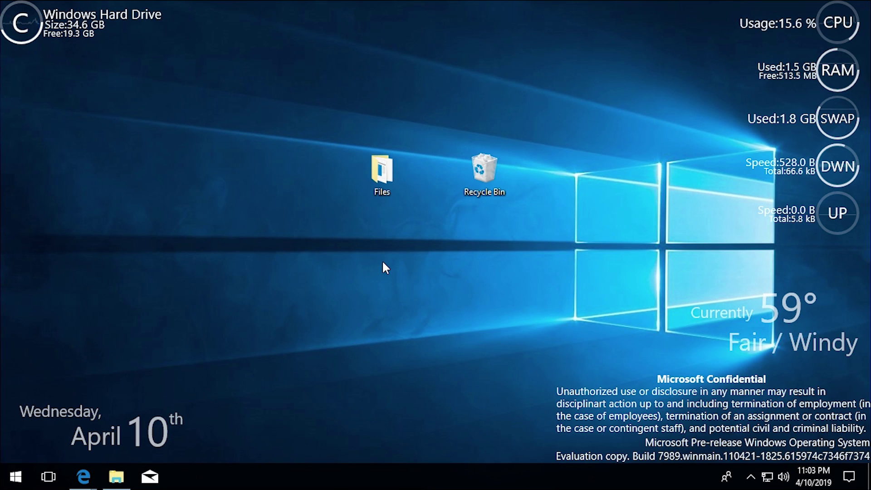